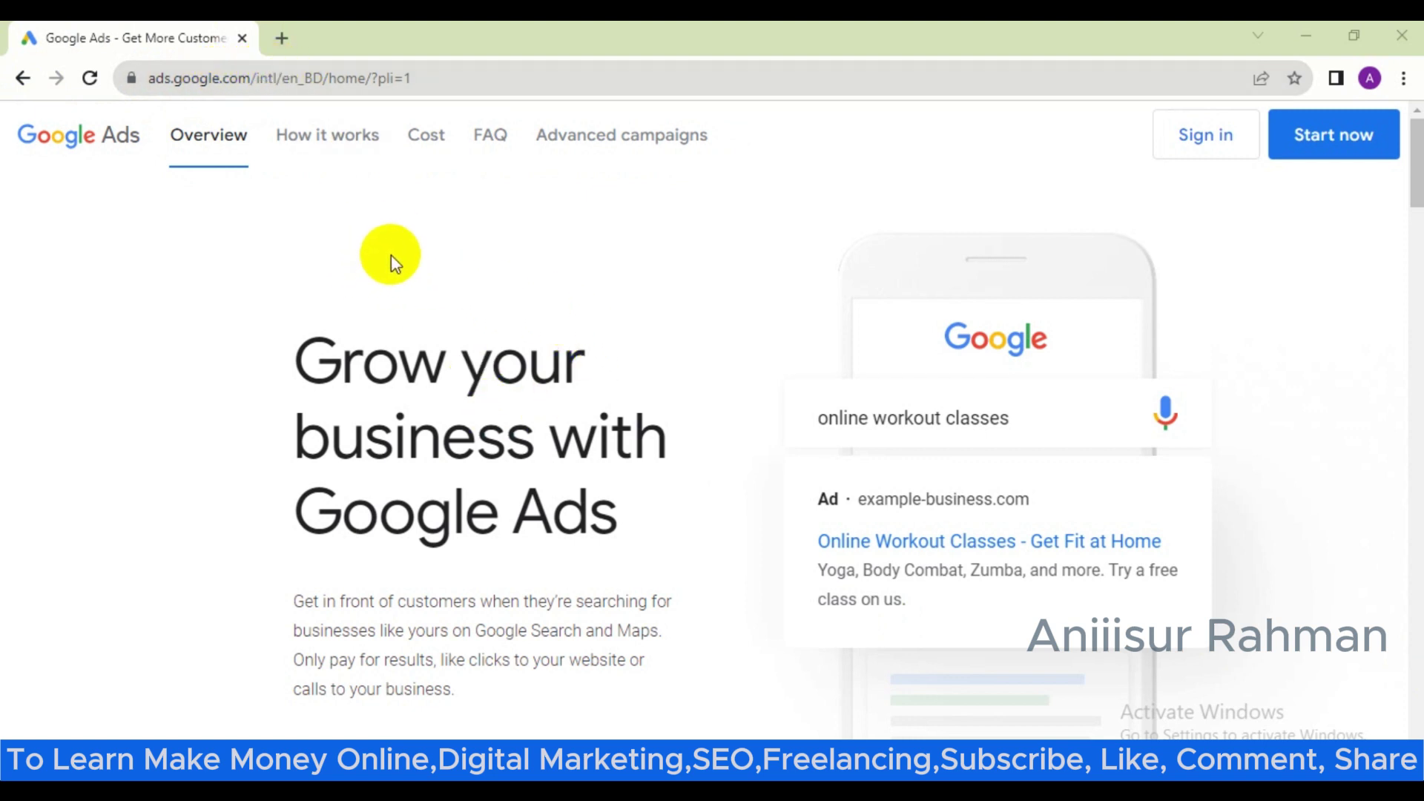
# Start the Google Ads sign-up from the home page and skip campaign creation
pyautogui.scroll(-2, 644, 311)
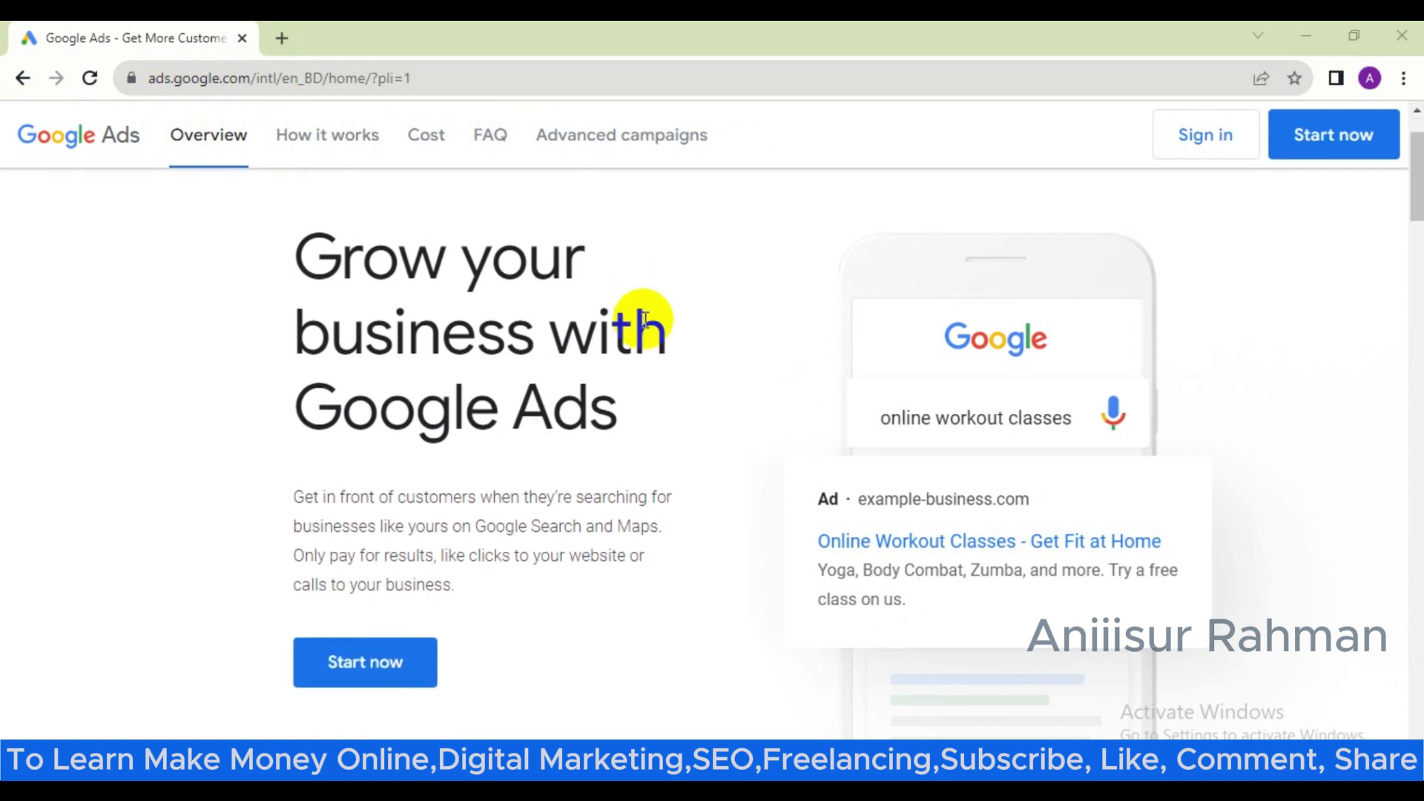
pyautogui.scroll(2, 579, 460)
pyautogui.scroll(-1, 531, 627)
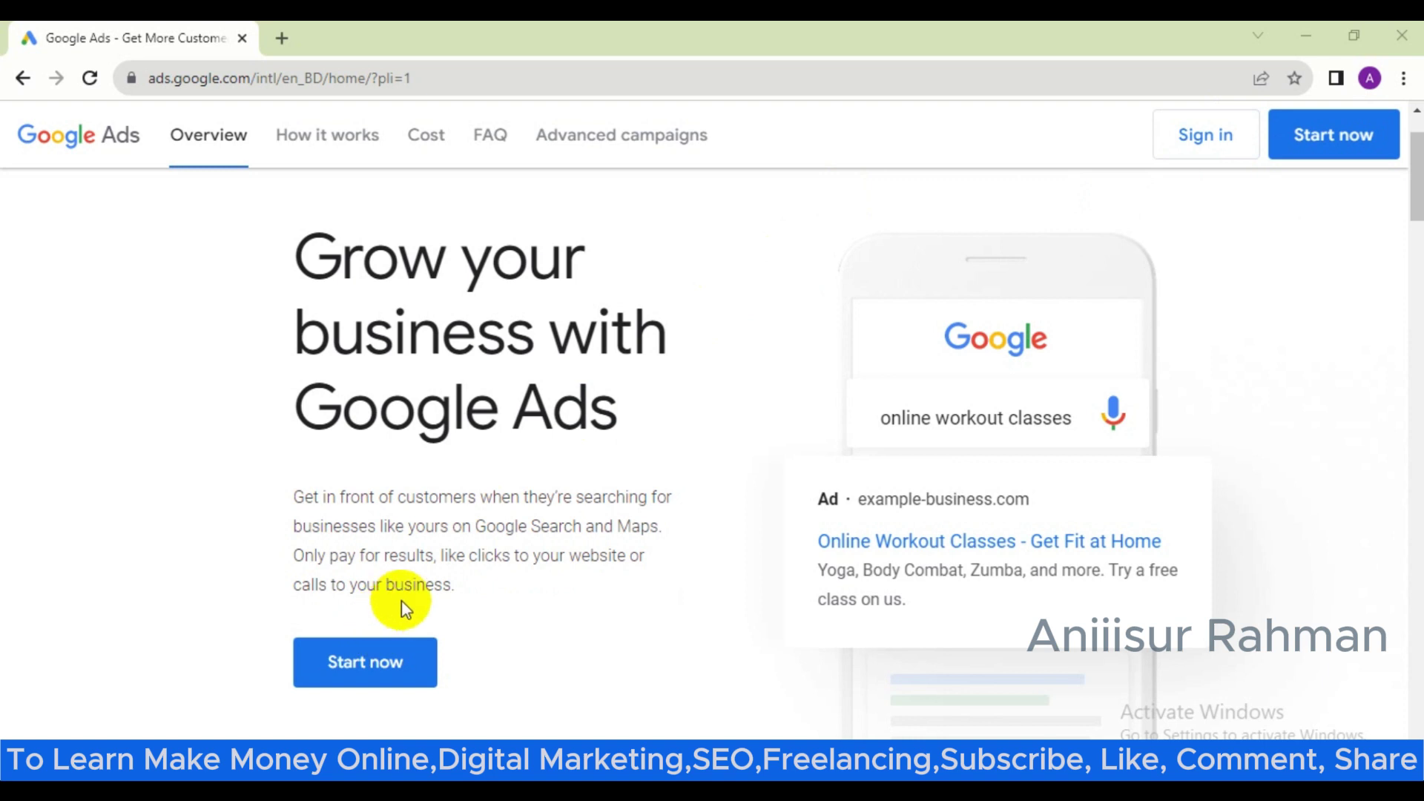
pyautogui.scroll(1, 627, 509)
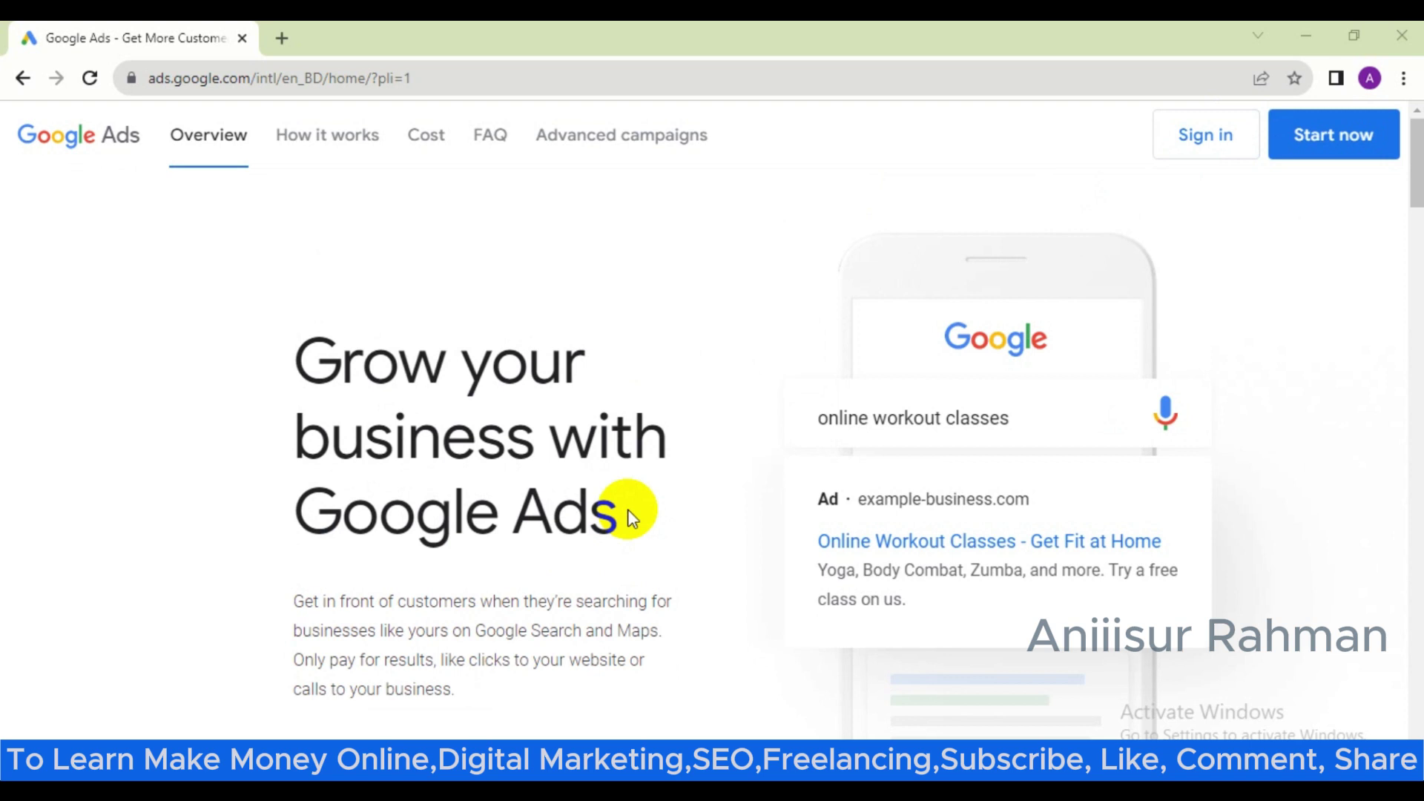
pyautogui.scroll(-1, 604, 493)
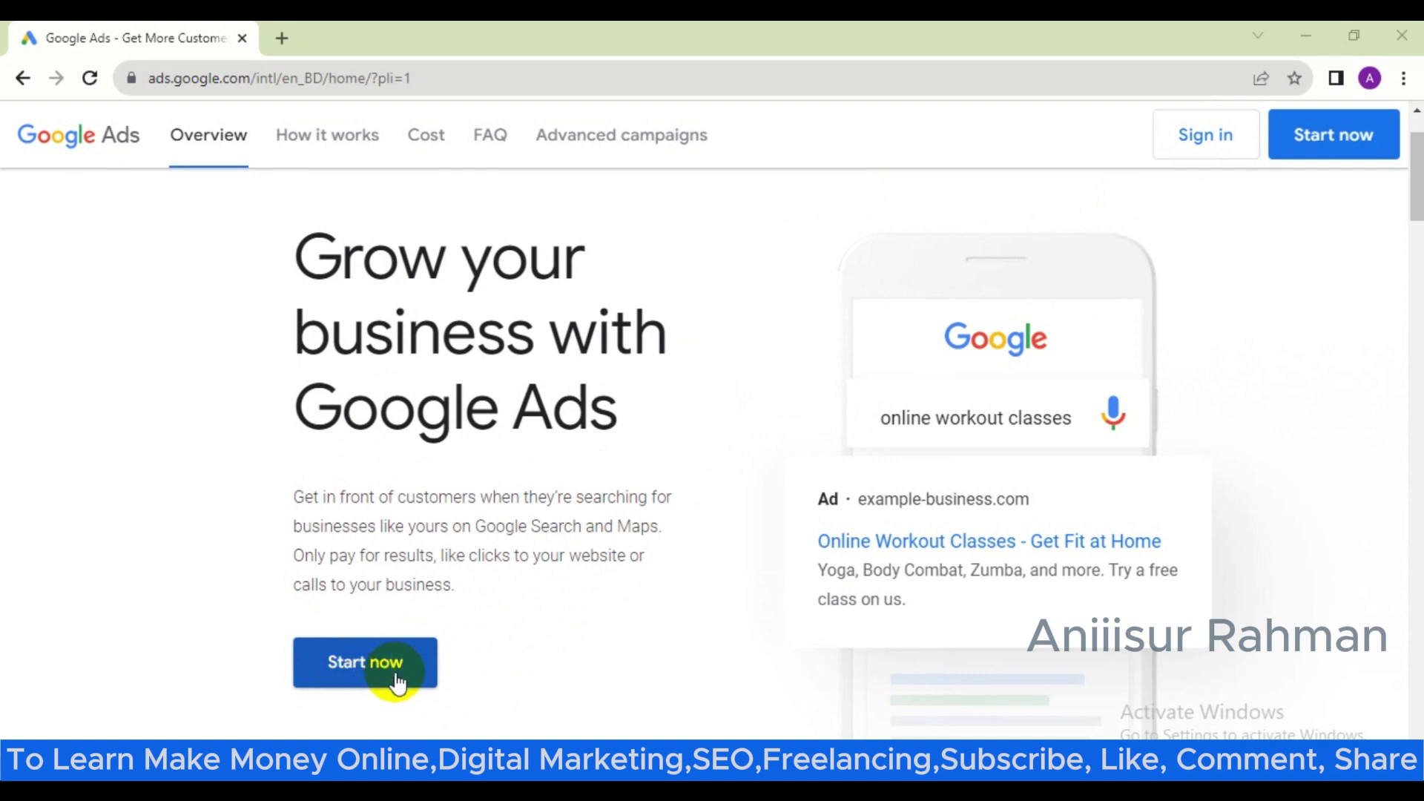
pyautogui.click(365, 670)
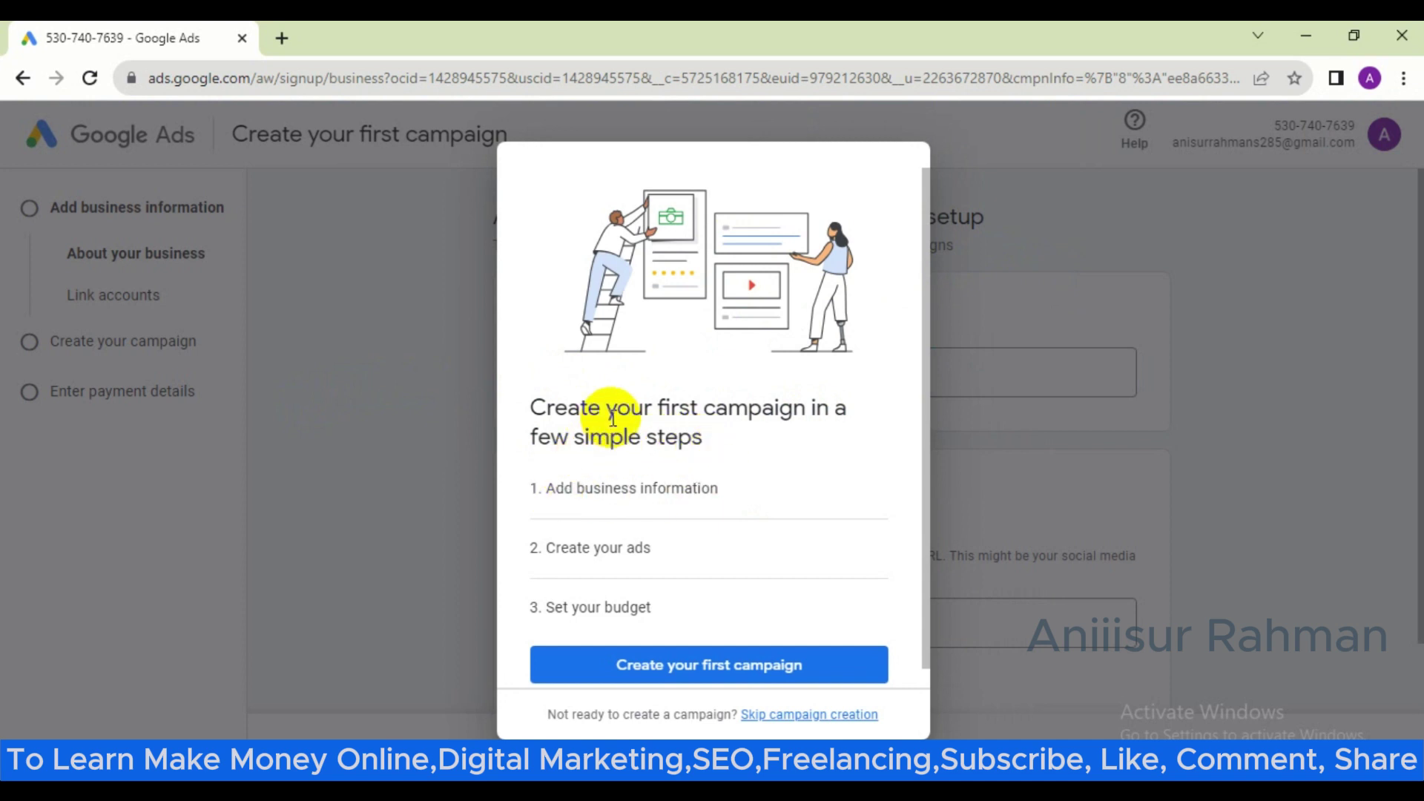
pyautogui.scroll(-1, 616, 415)
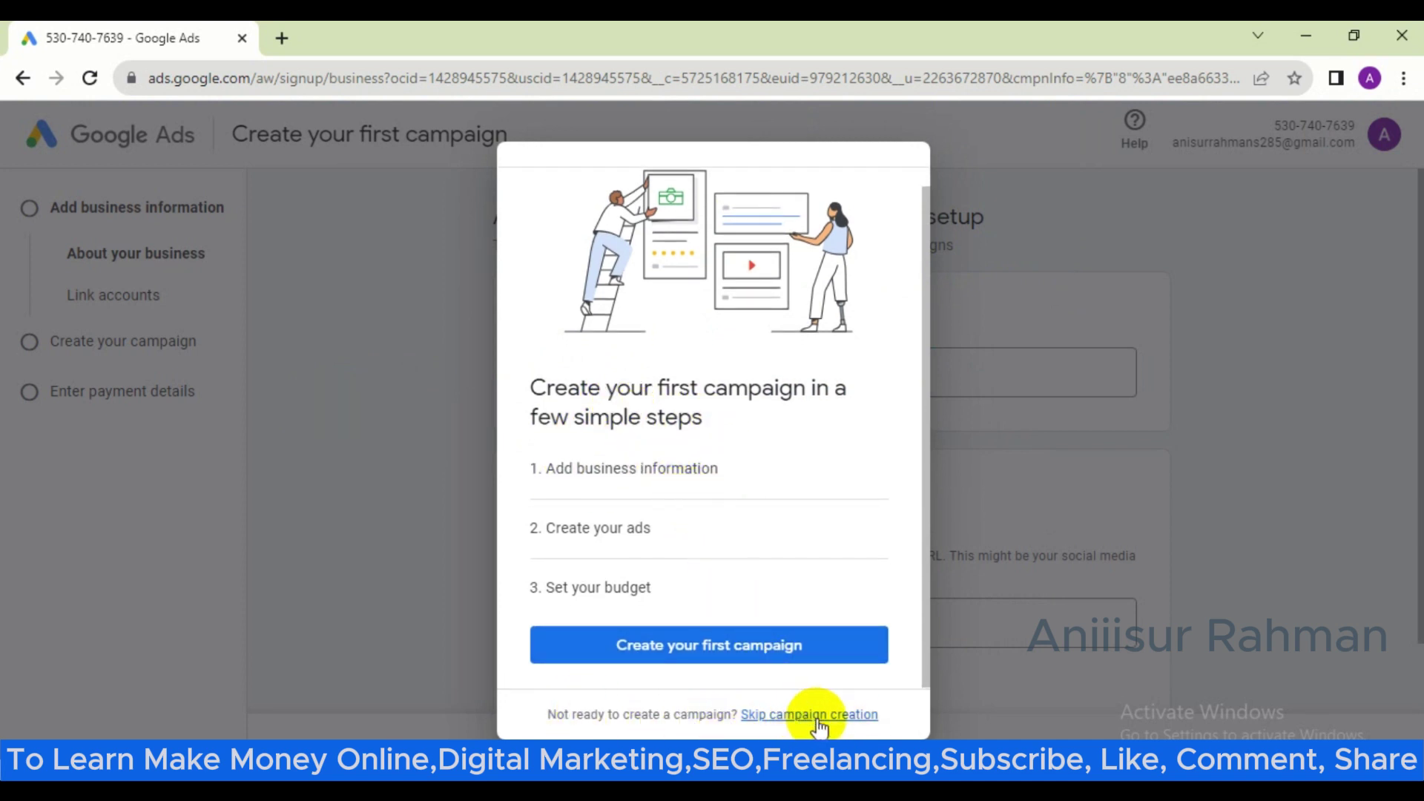
pyautogui.click(723, 644)
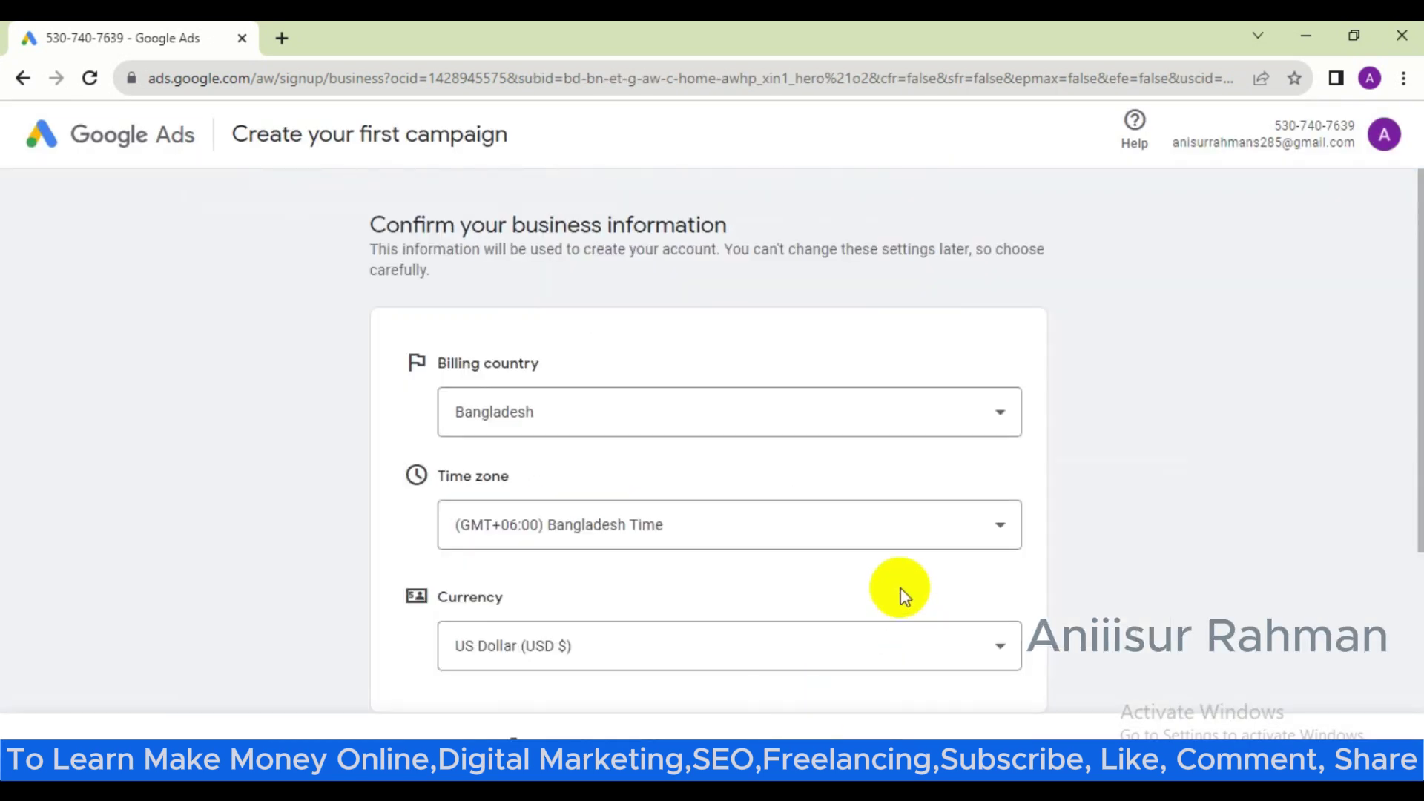
# Review the billing country, time zone and currency, and opt in to performance tips, promotional offers and surveys
pyautogui.scroll(-1, 725, 442)
pyautogui.scroll(-3, 726, 438)
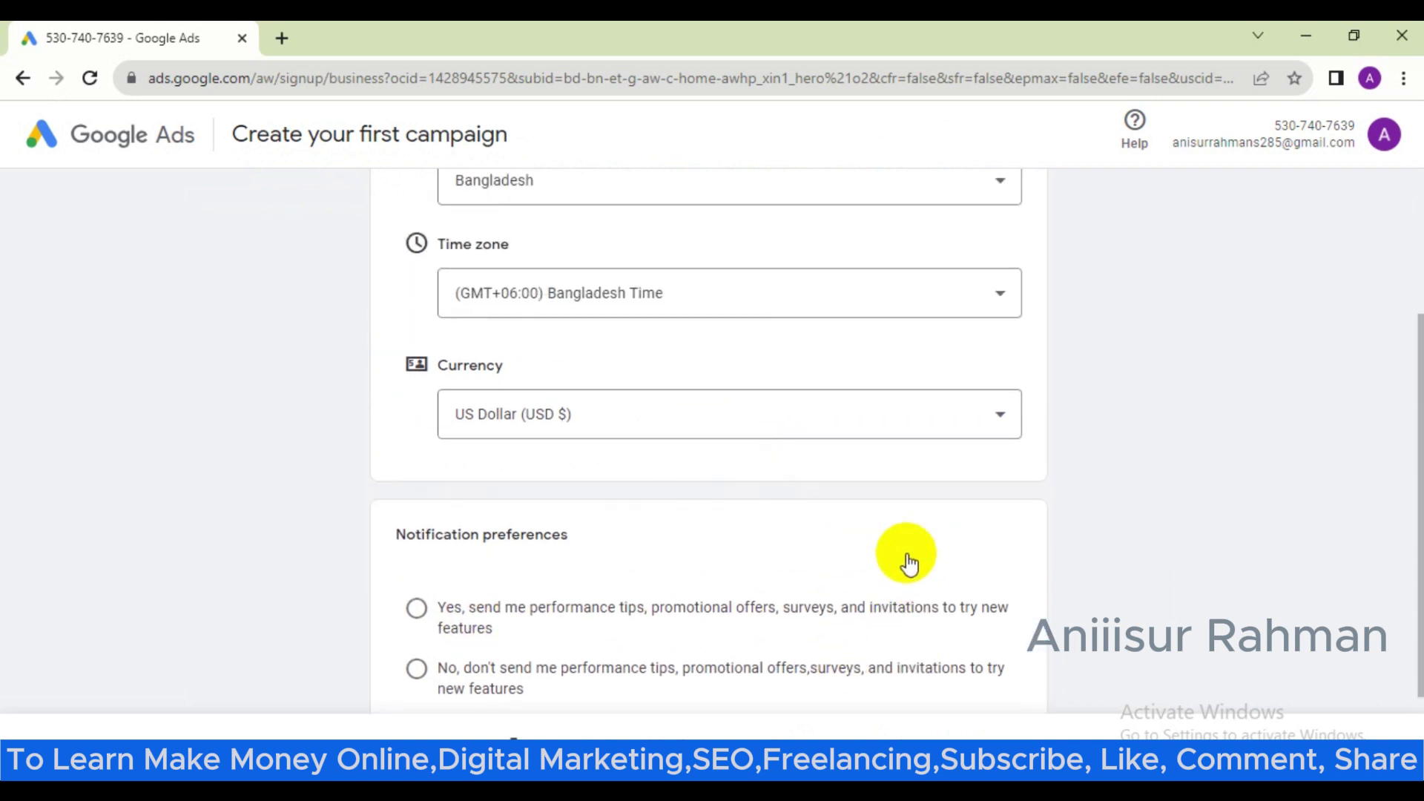
pyautogui.scroll(5, 900, 557)
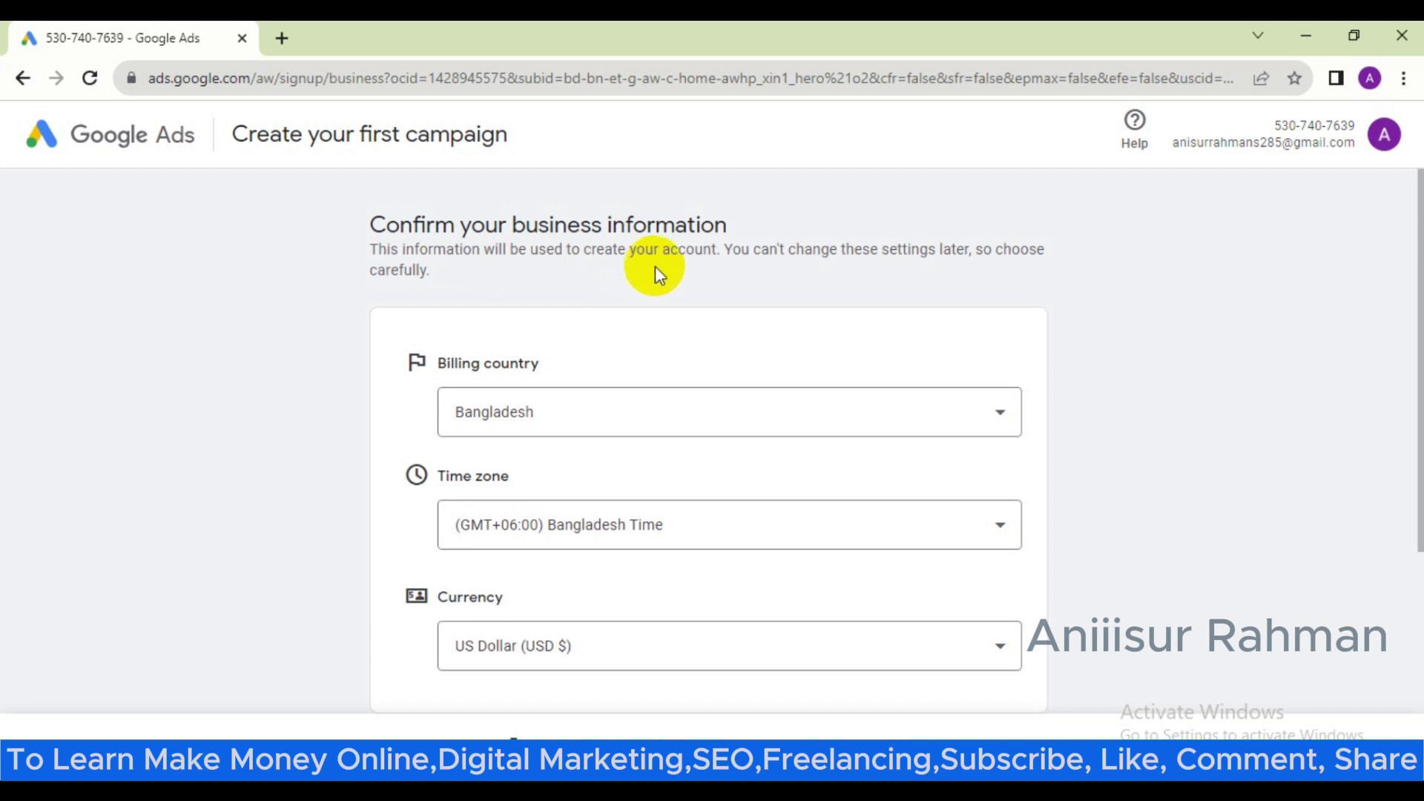
pyautogui.scroll(-5, 655, 274)
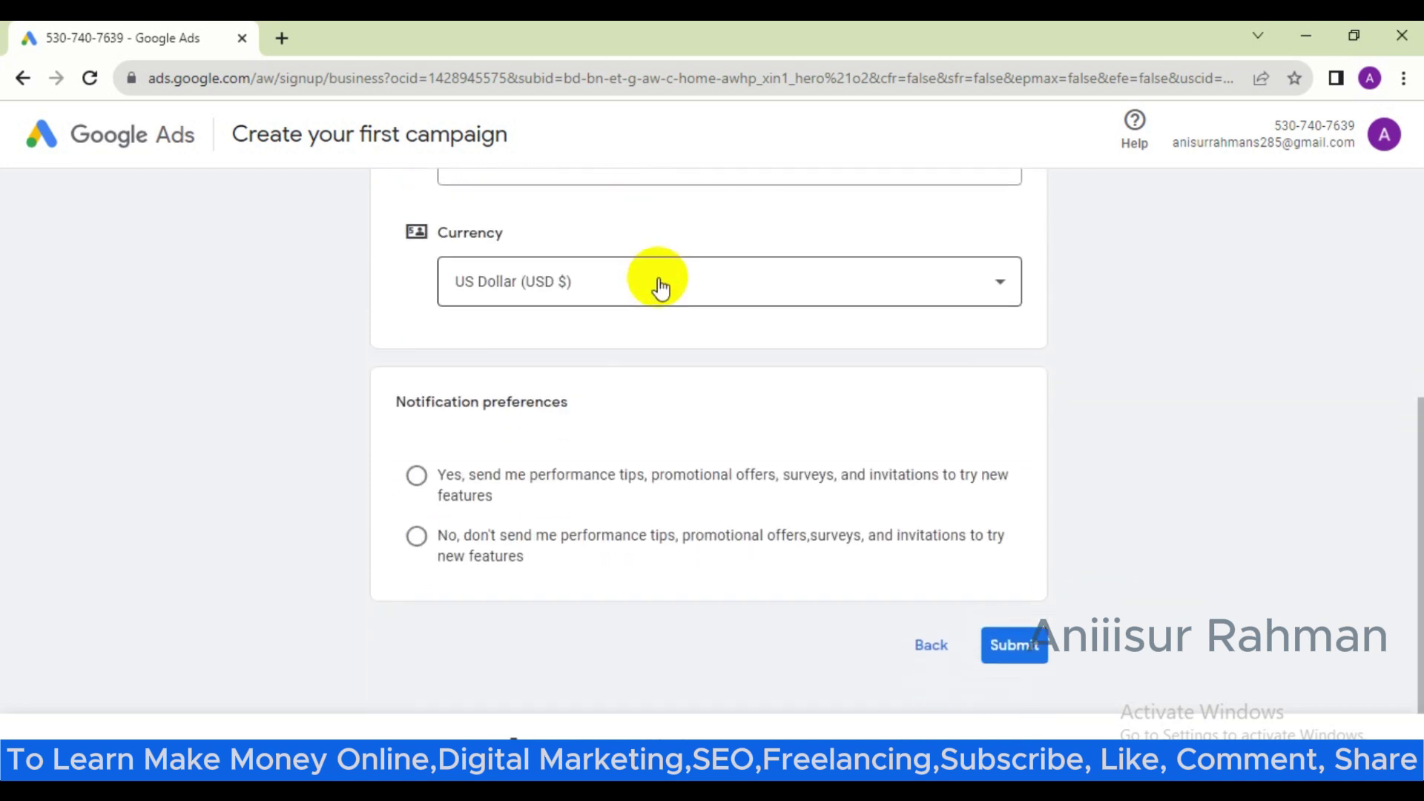
pyautogui.click(1024, 654)
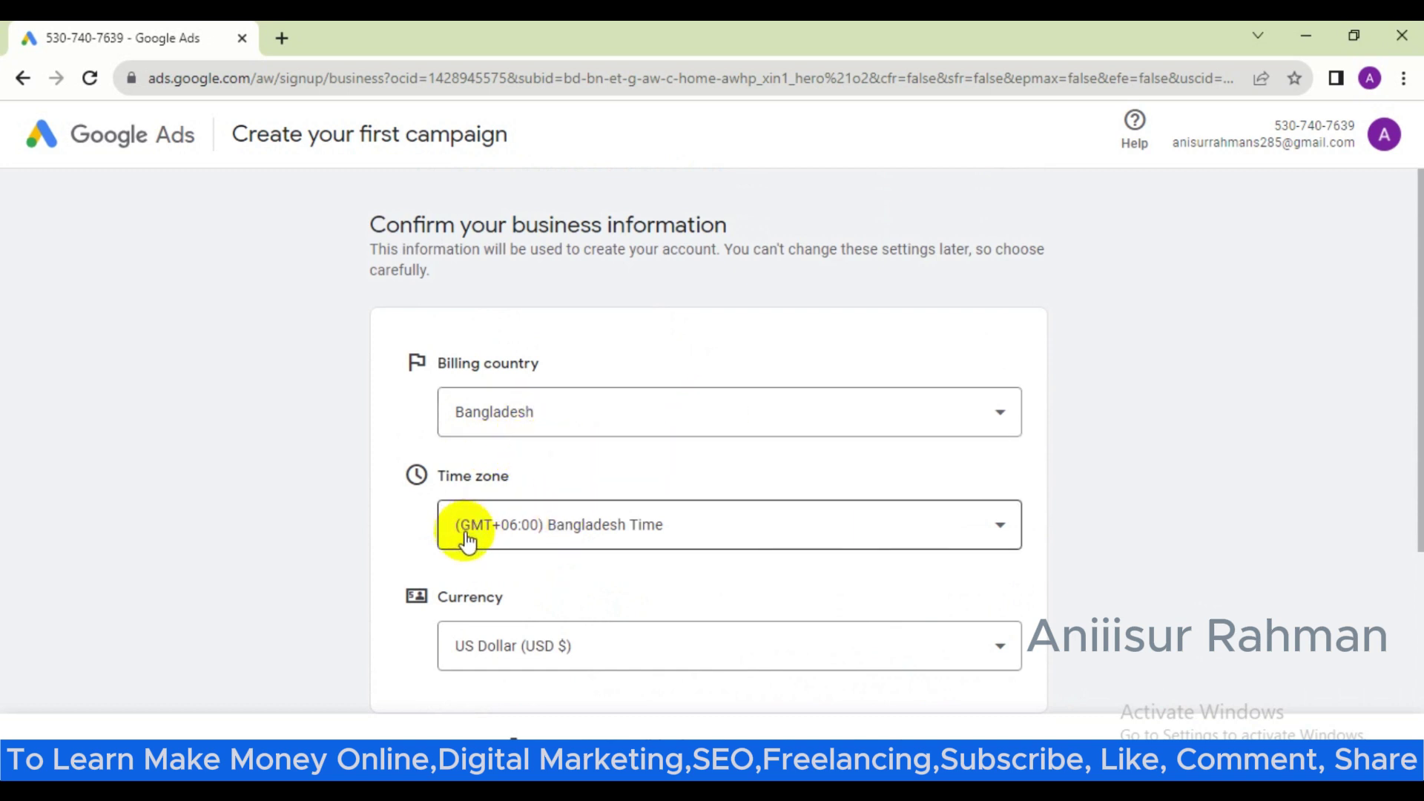
pyautogui.scroll(-1, 646, 527)
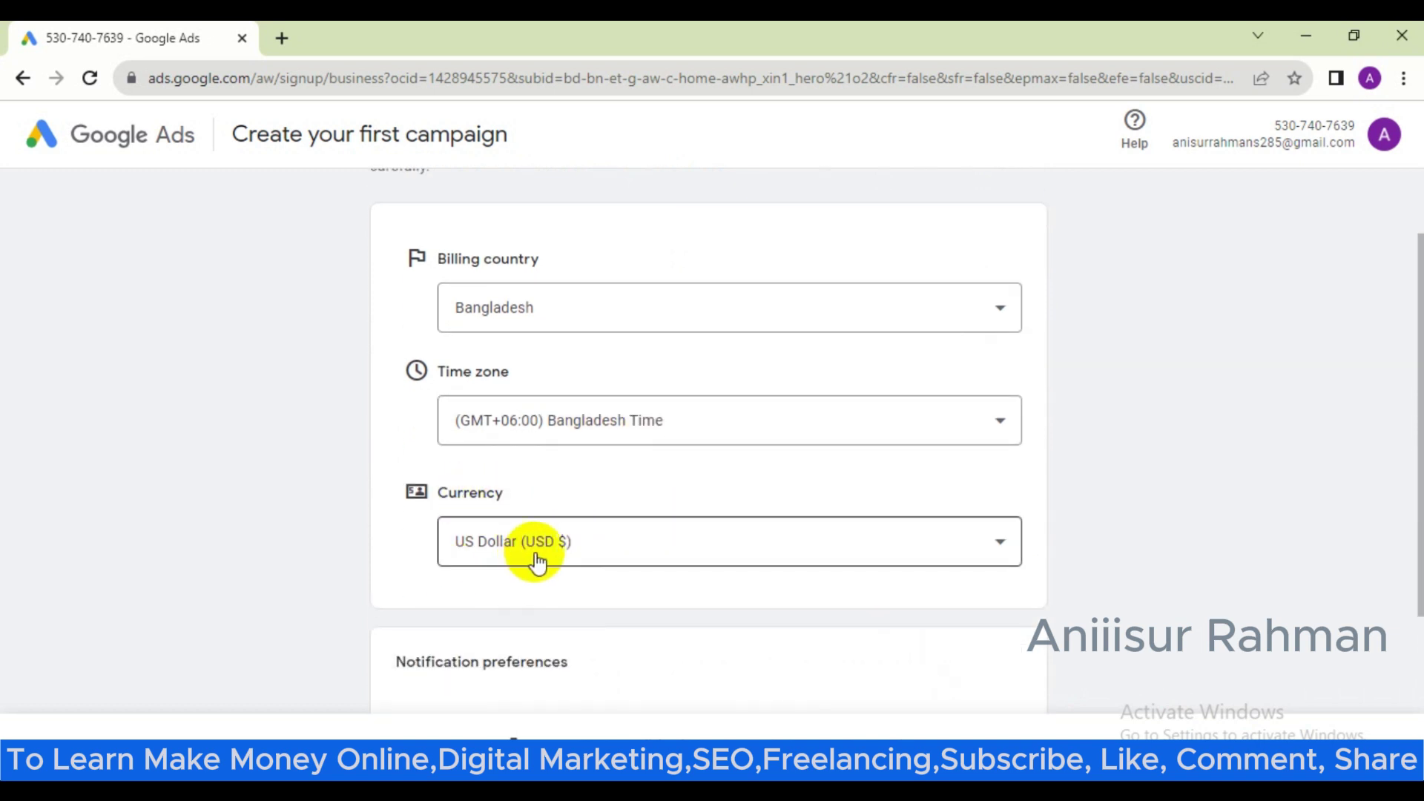
pyautogui.scroll(-3, 559, 519)
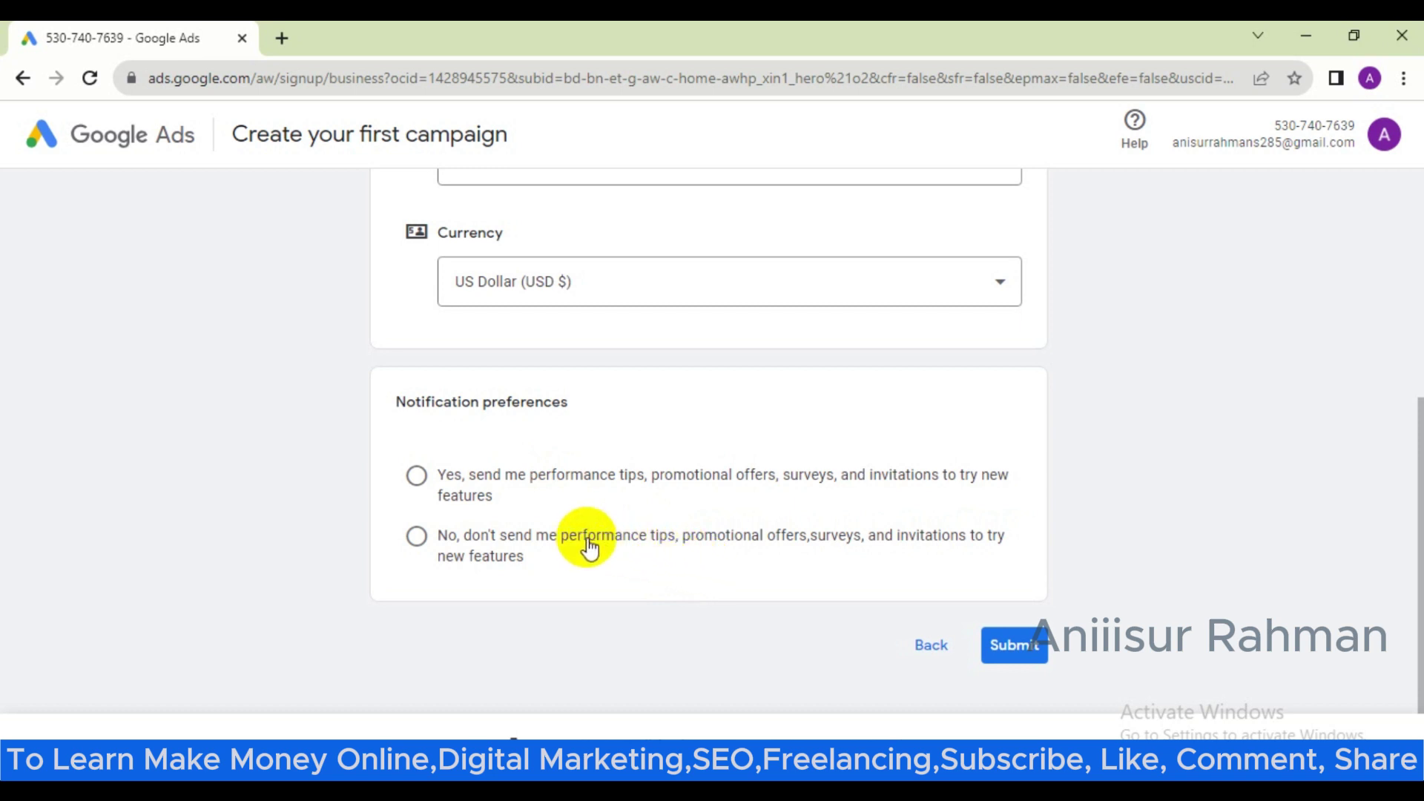
pyautogui.click(416, 475)
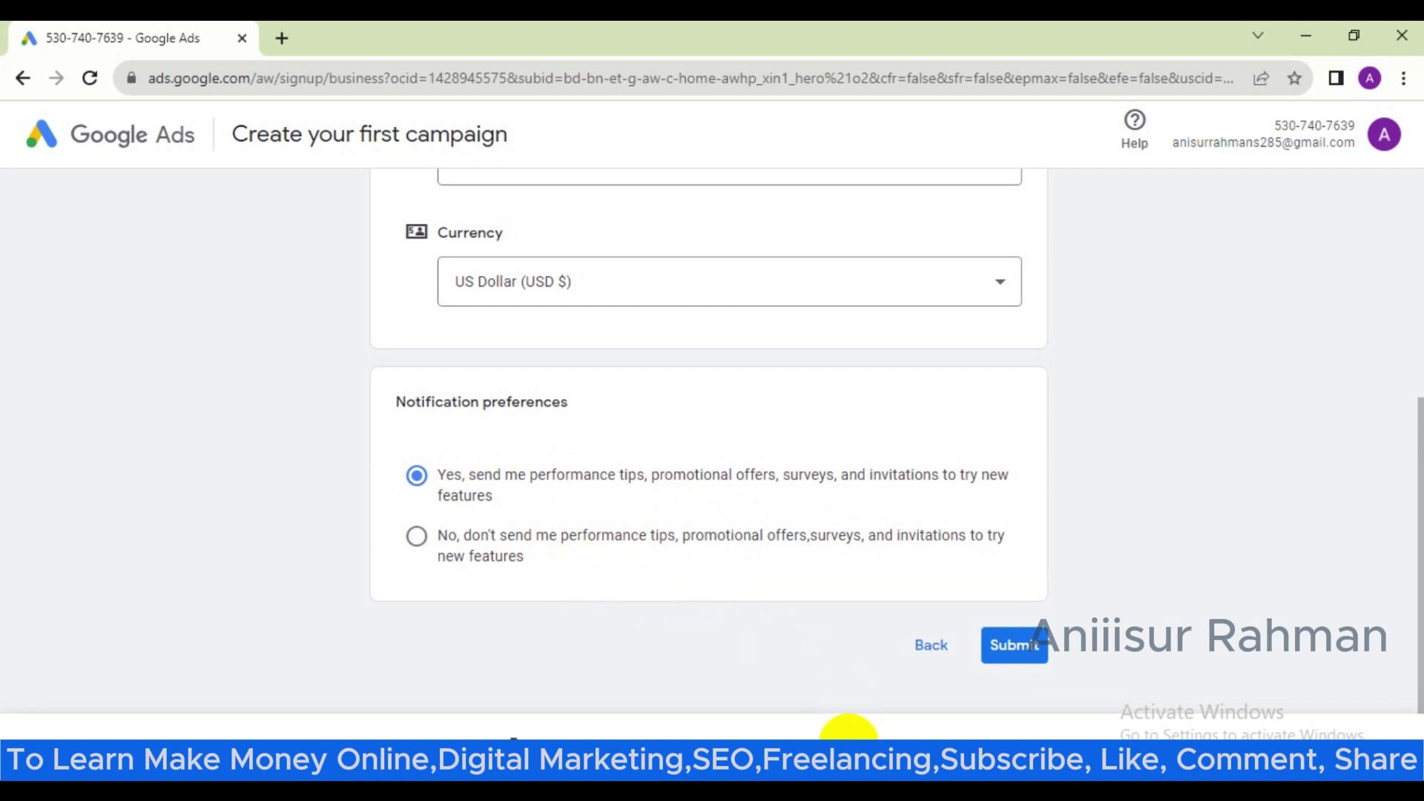
pyautogui.scroll(5, 712, 649)
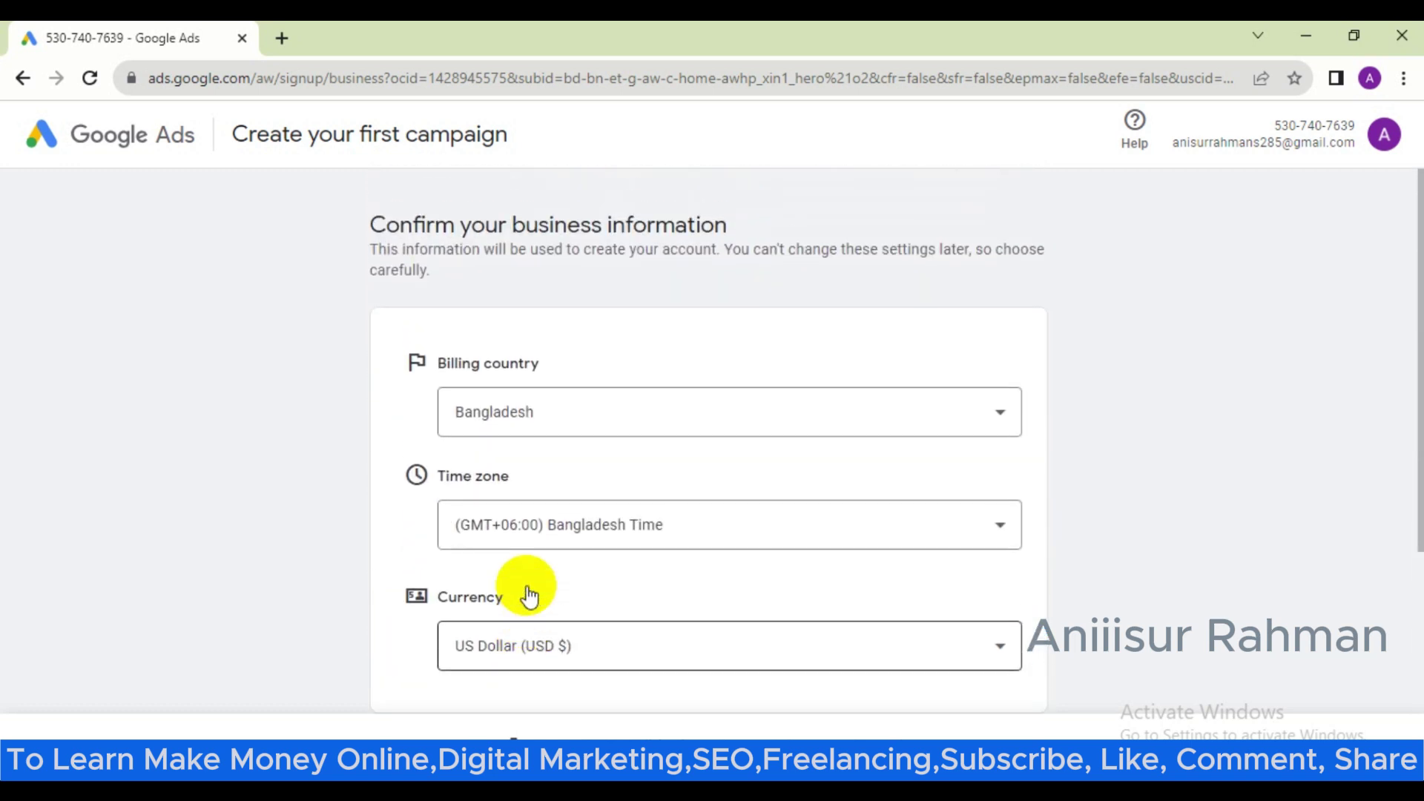
pyautogui.scroll(-5, 652, 561)
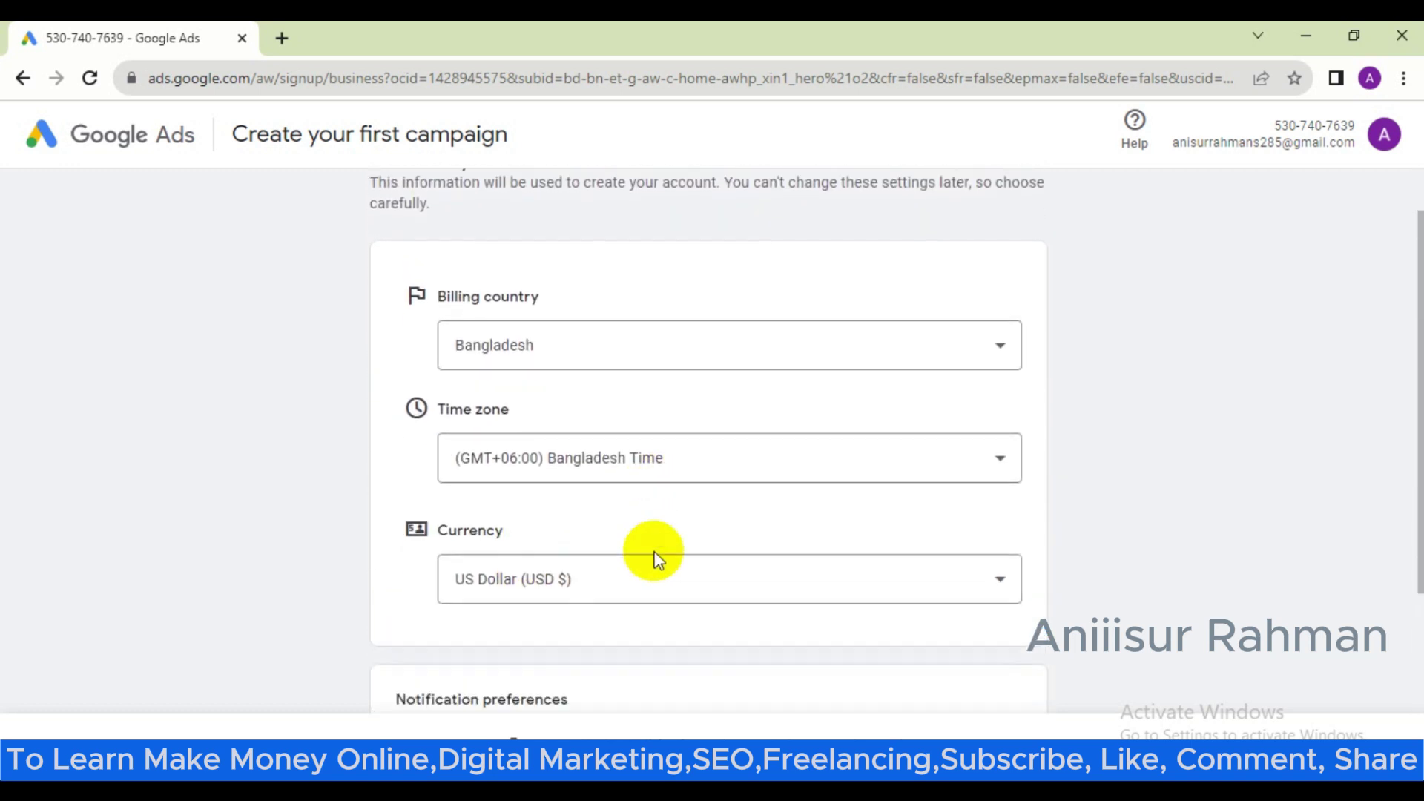
# Check the Google Ads account entry in the profile details
pyautogui.click(1386, 135)
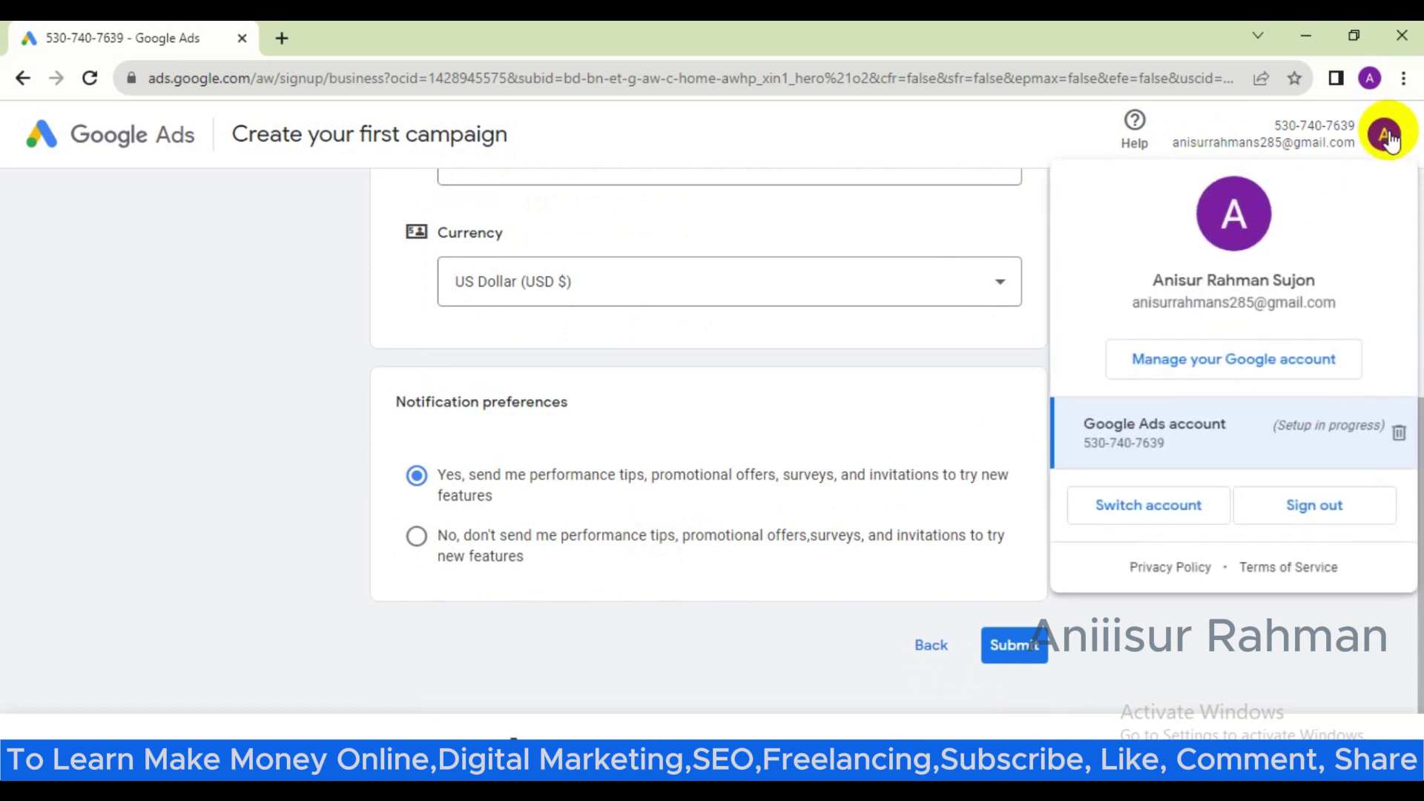
pyautogui.click(1322, 437)
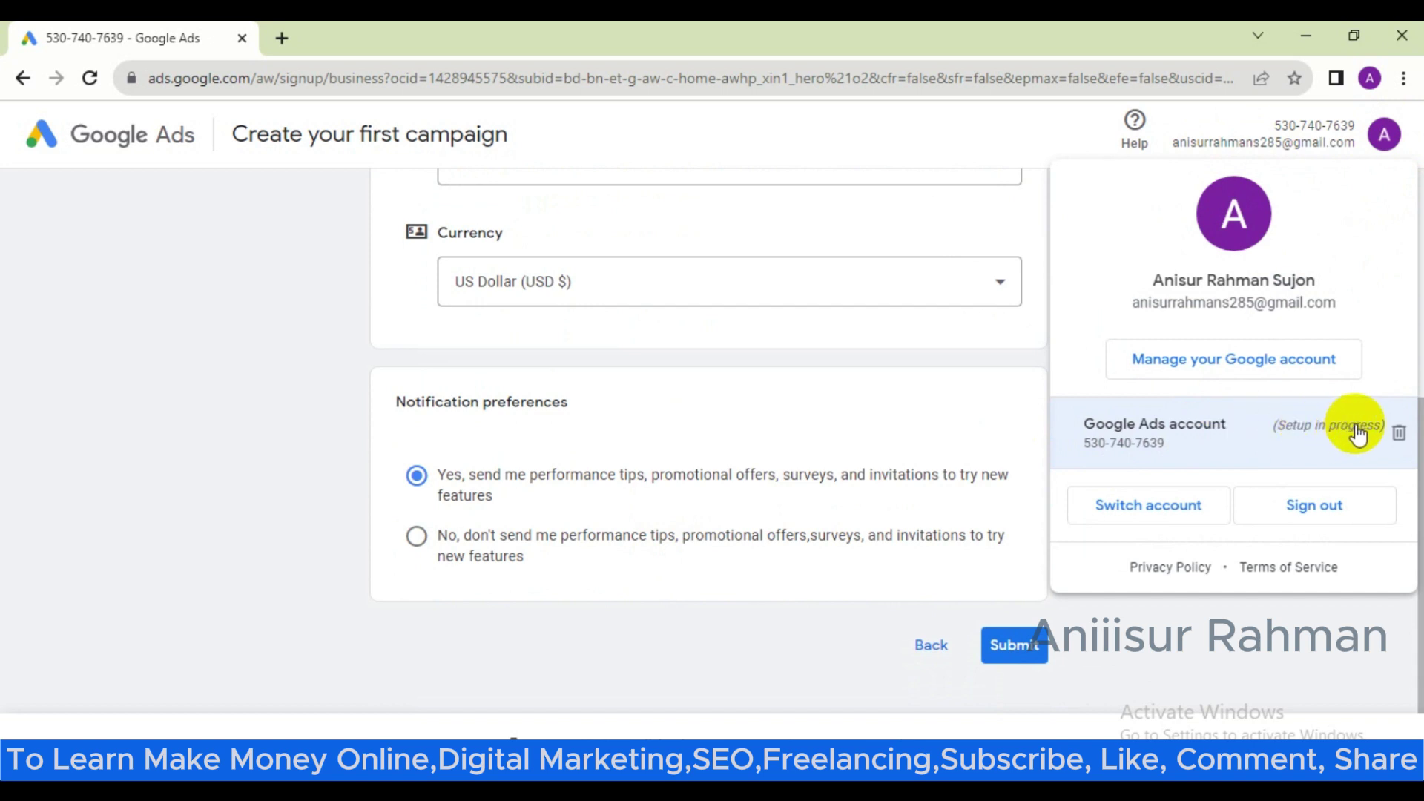
pyautogui.click(270, 388)
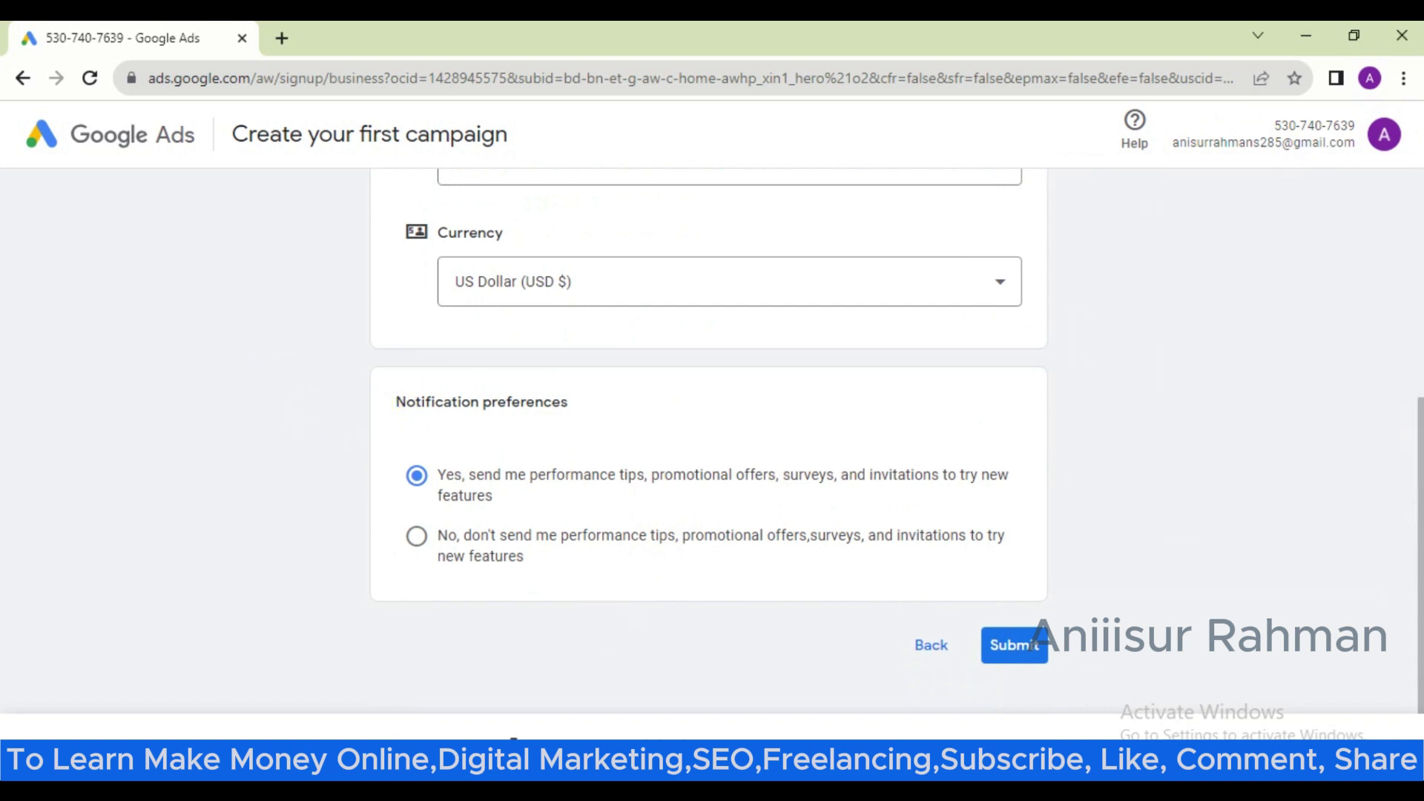
# Submit the business information and continue to the new account's overview
pyautogui.click(1012, 645)
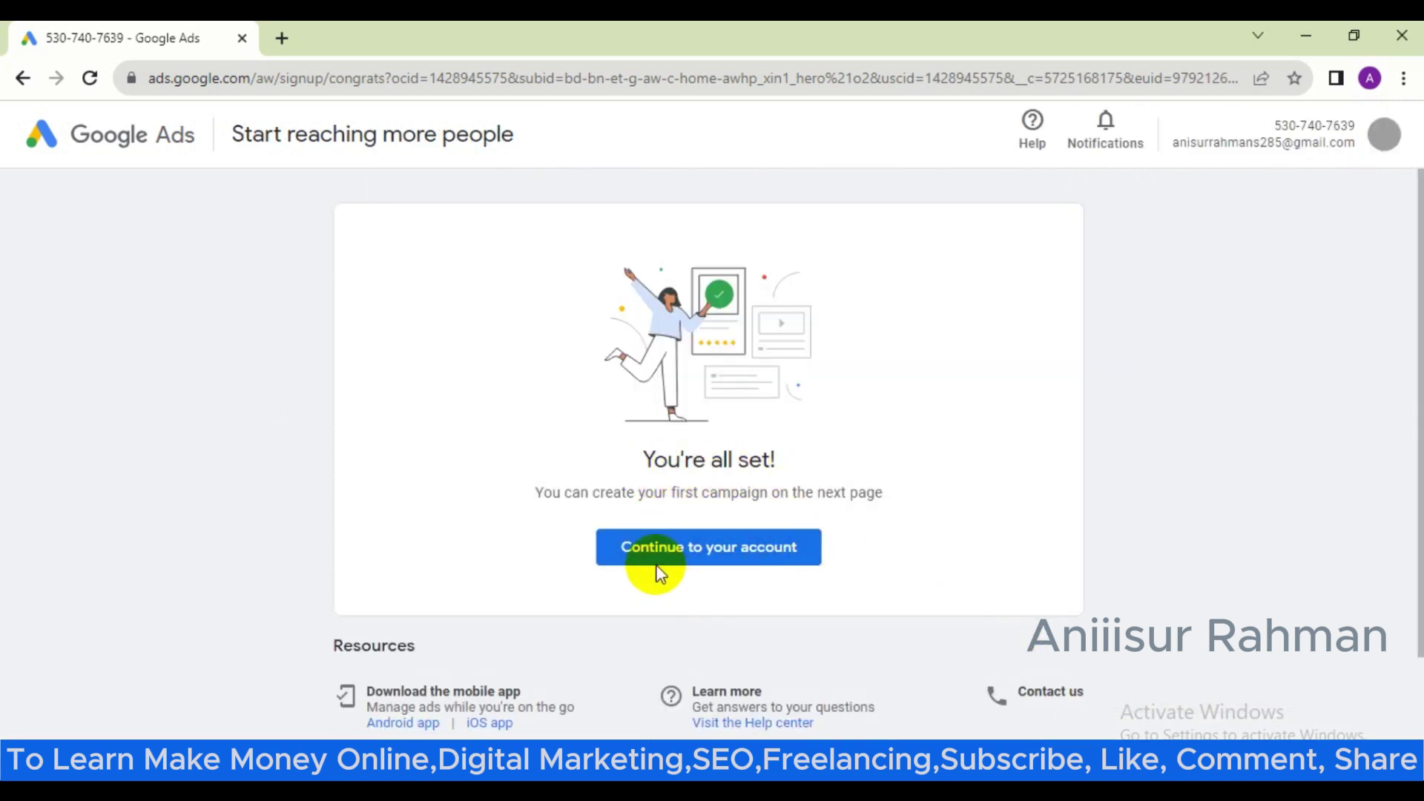
pyautogui.scroll(-2, 764, 549)
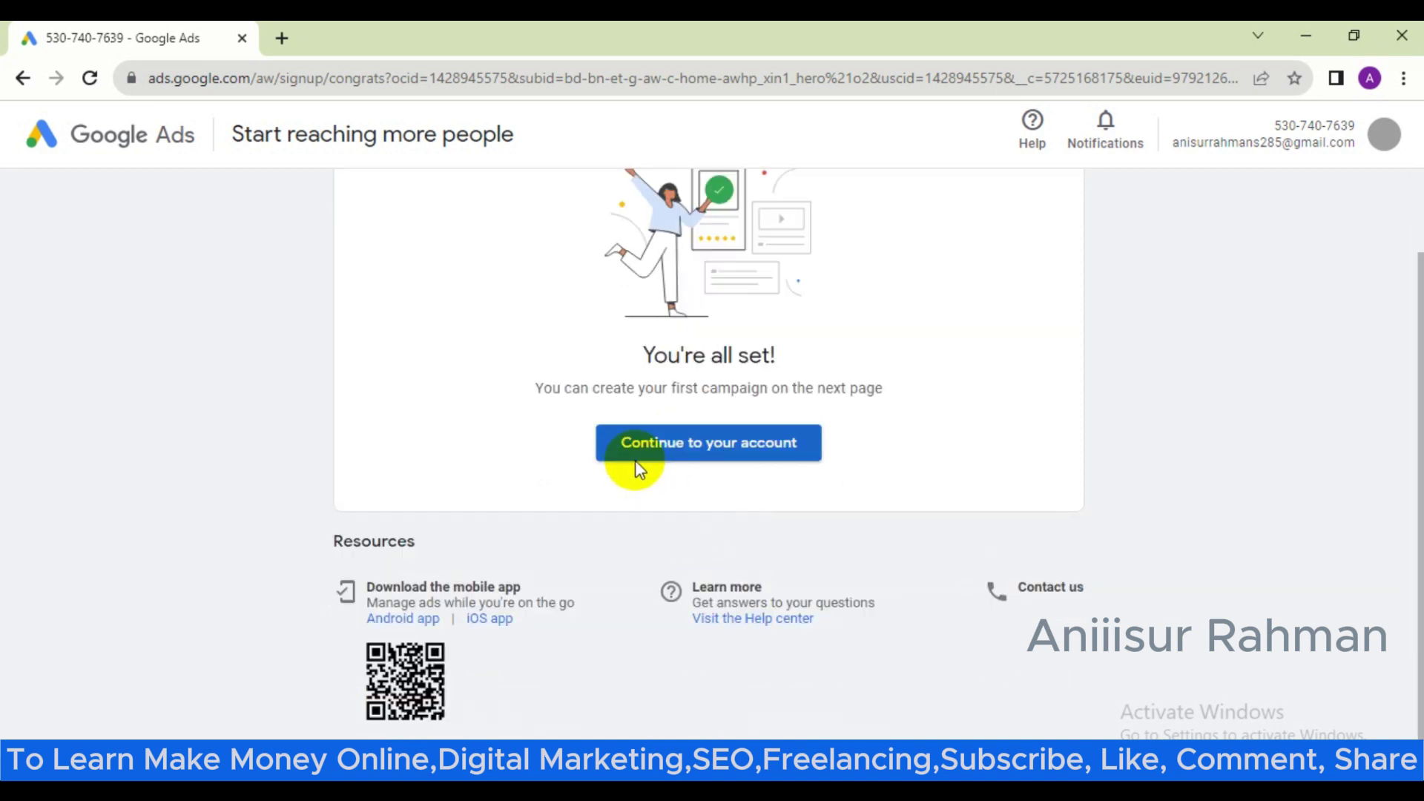
pyautogui.scroll(2, 638, 486)
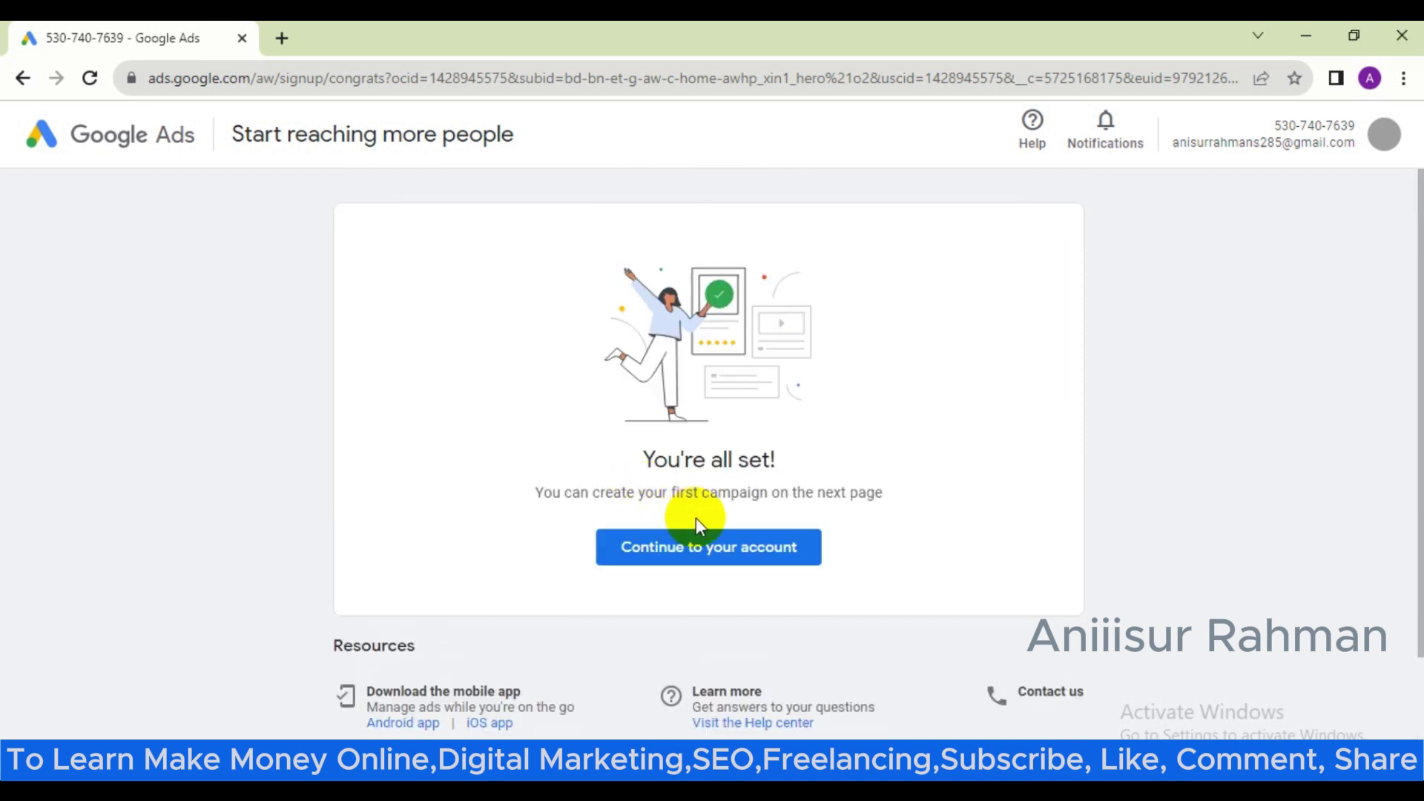
pyautogui.click(675, 553)
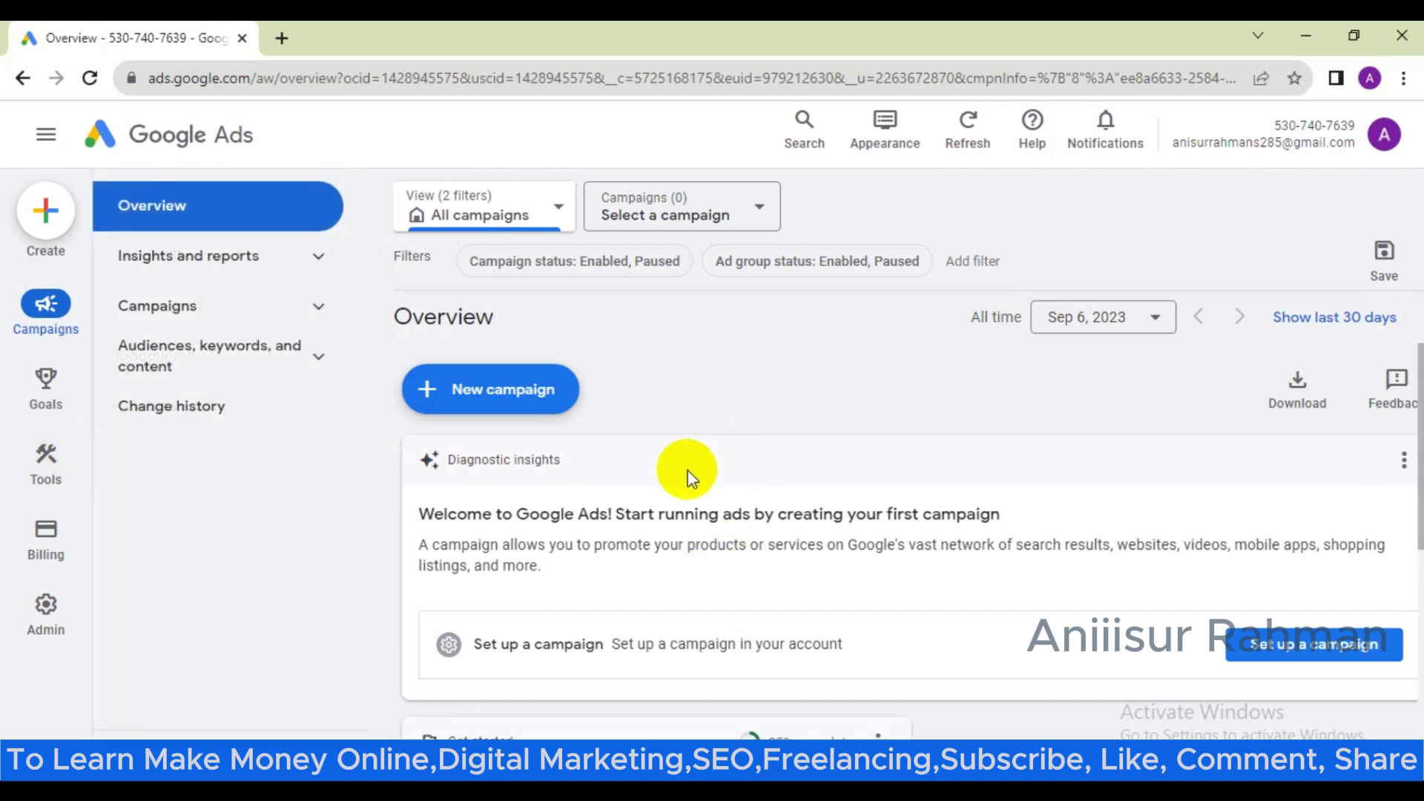
# Bookmark the account overview page in the Bookmarks bar folder under the name "GAd"
pyautogui.click(1295, 78)
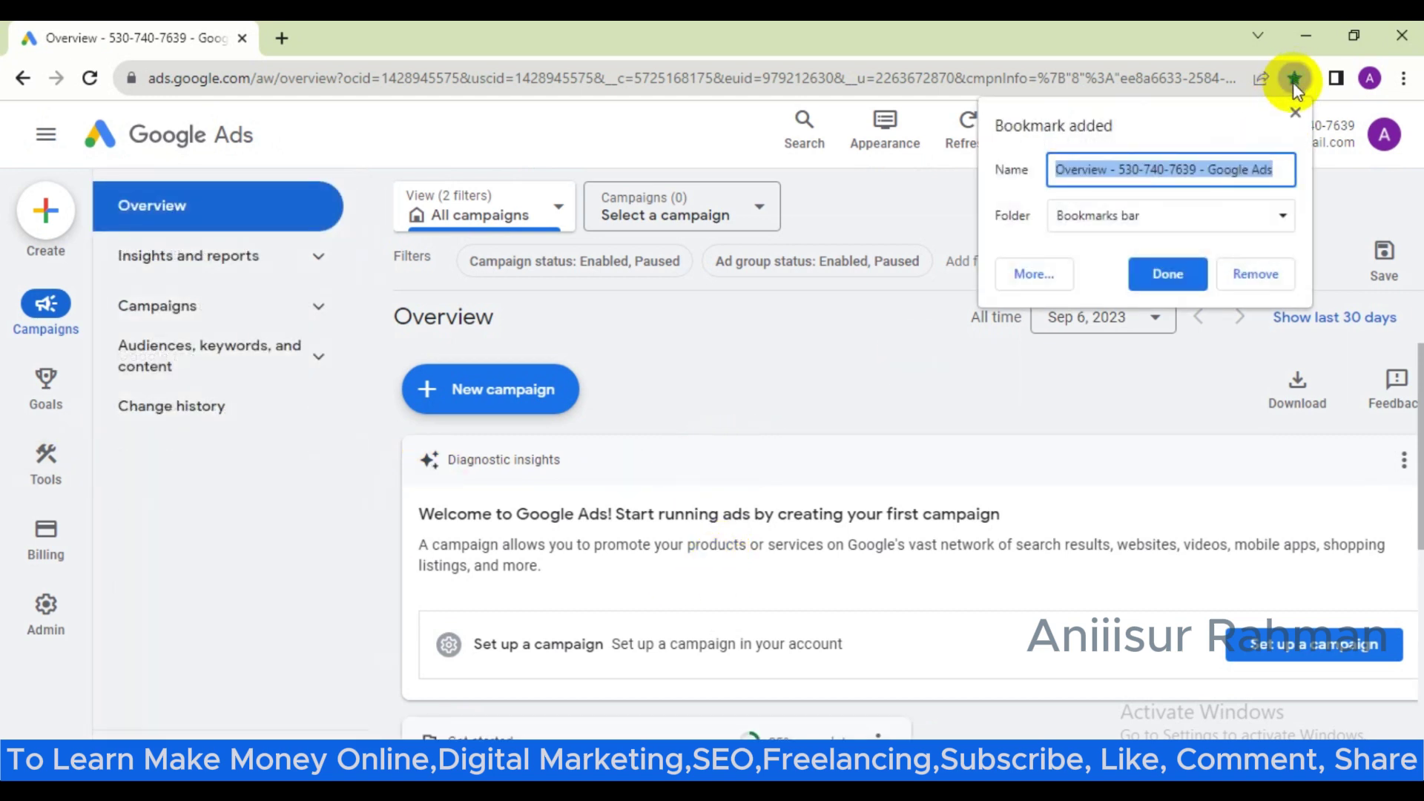
pyautogui.write('GA')
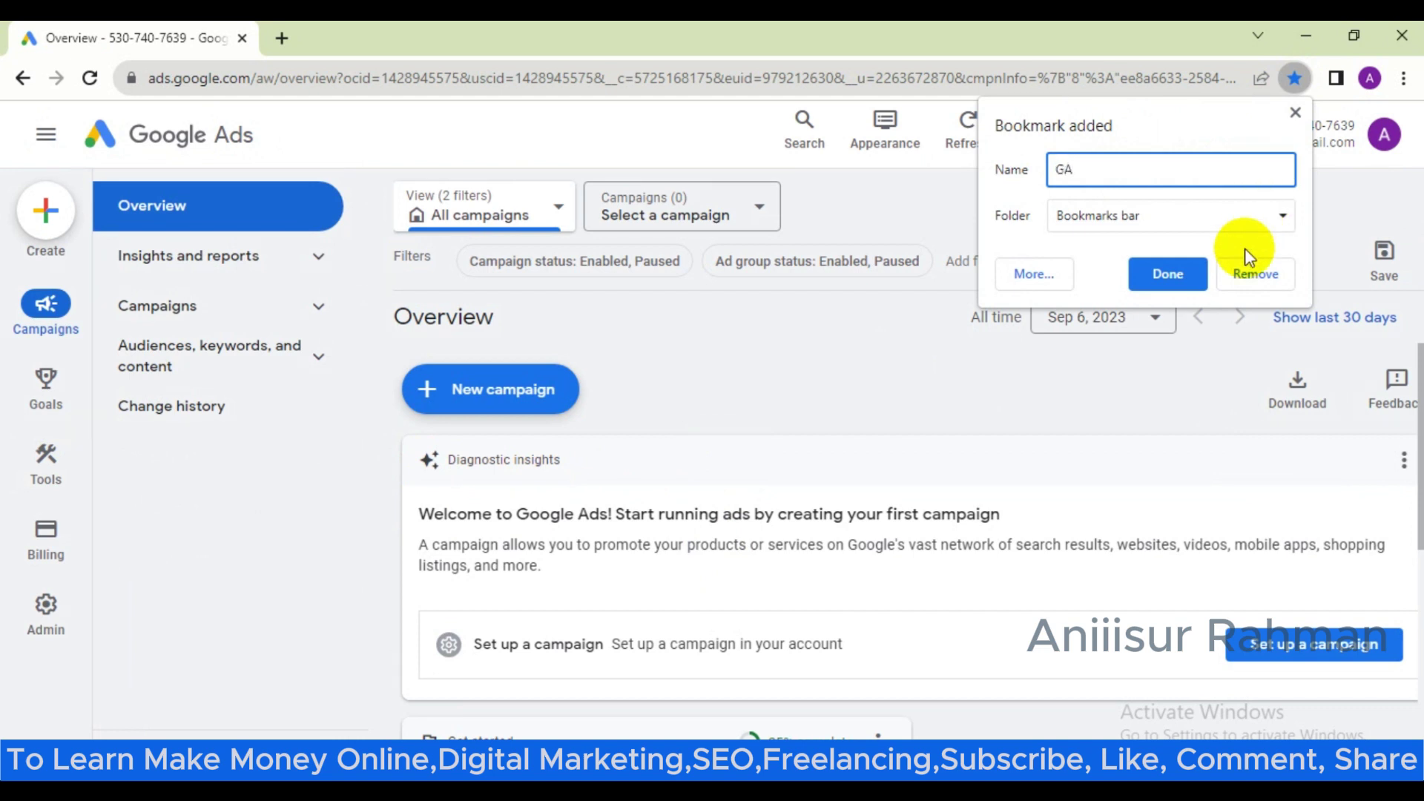
pyautogui.write('d')
pyautogui.click(1140, 268)
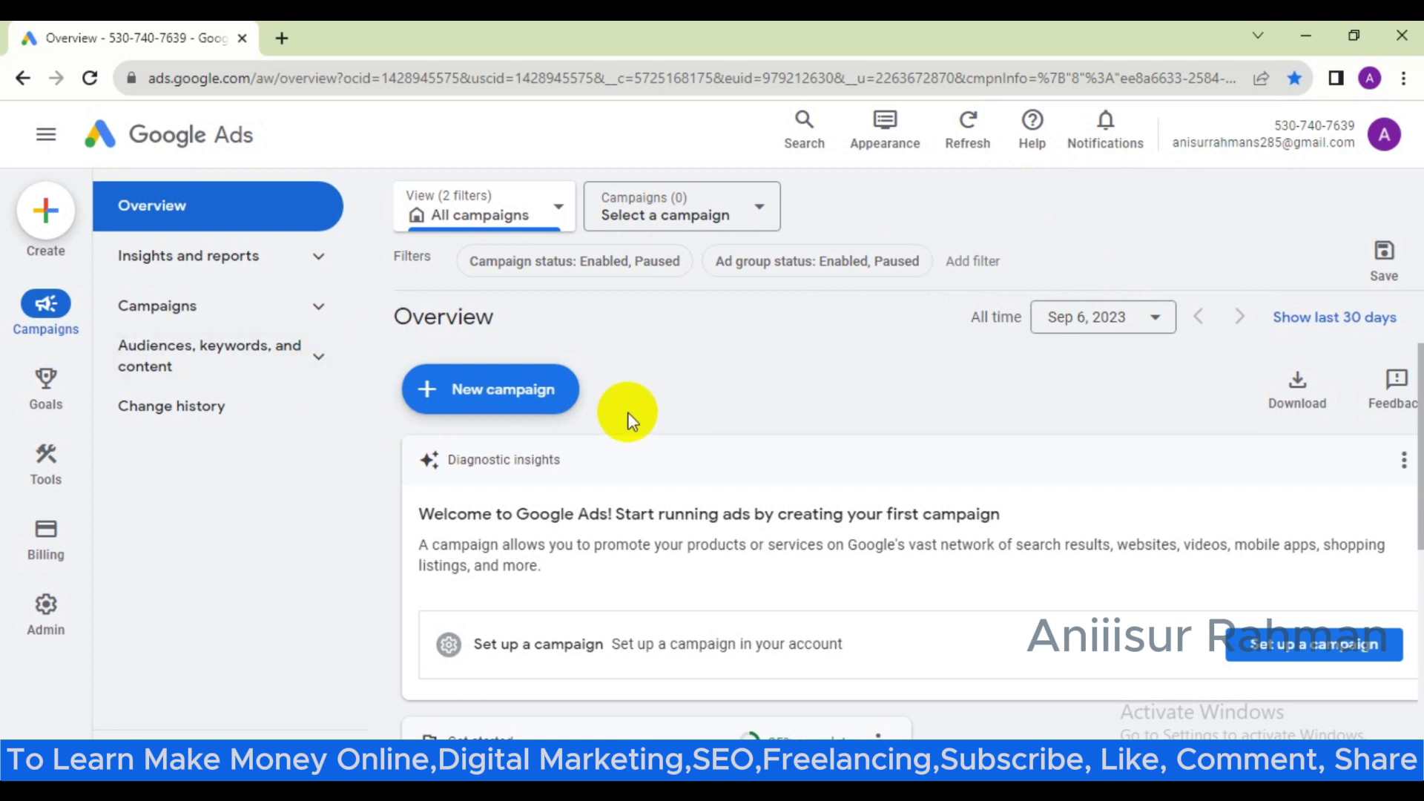
# Collapse the expanded navigation list beside the account overview
pyautogui.moveTo(26, 488)
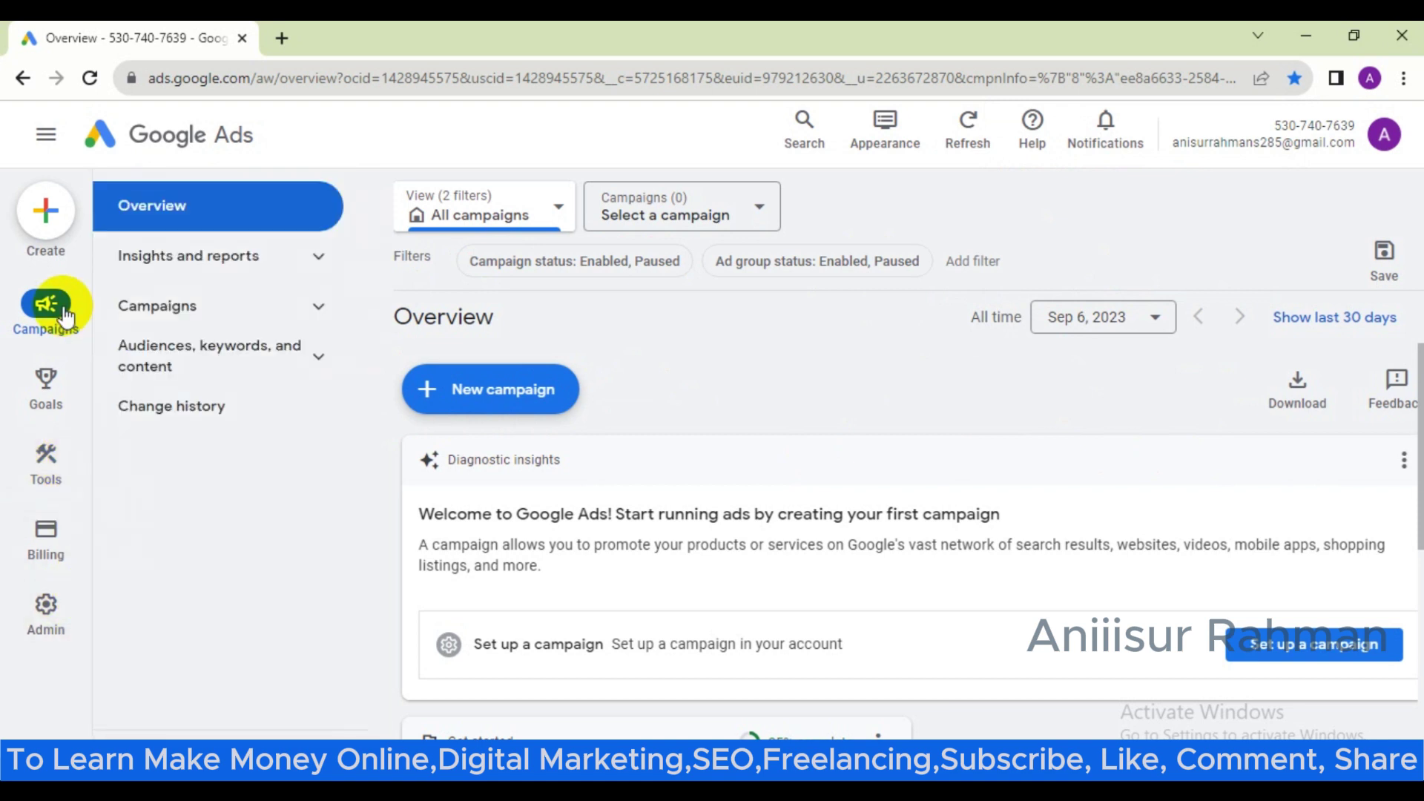
pyautogui.click(54, 143)
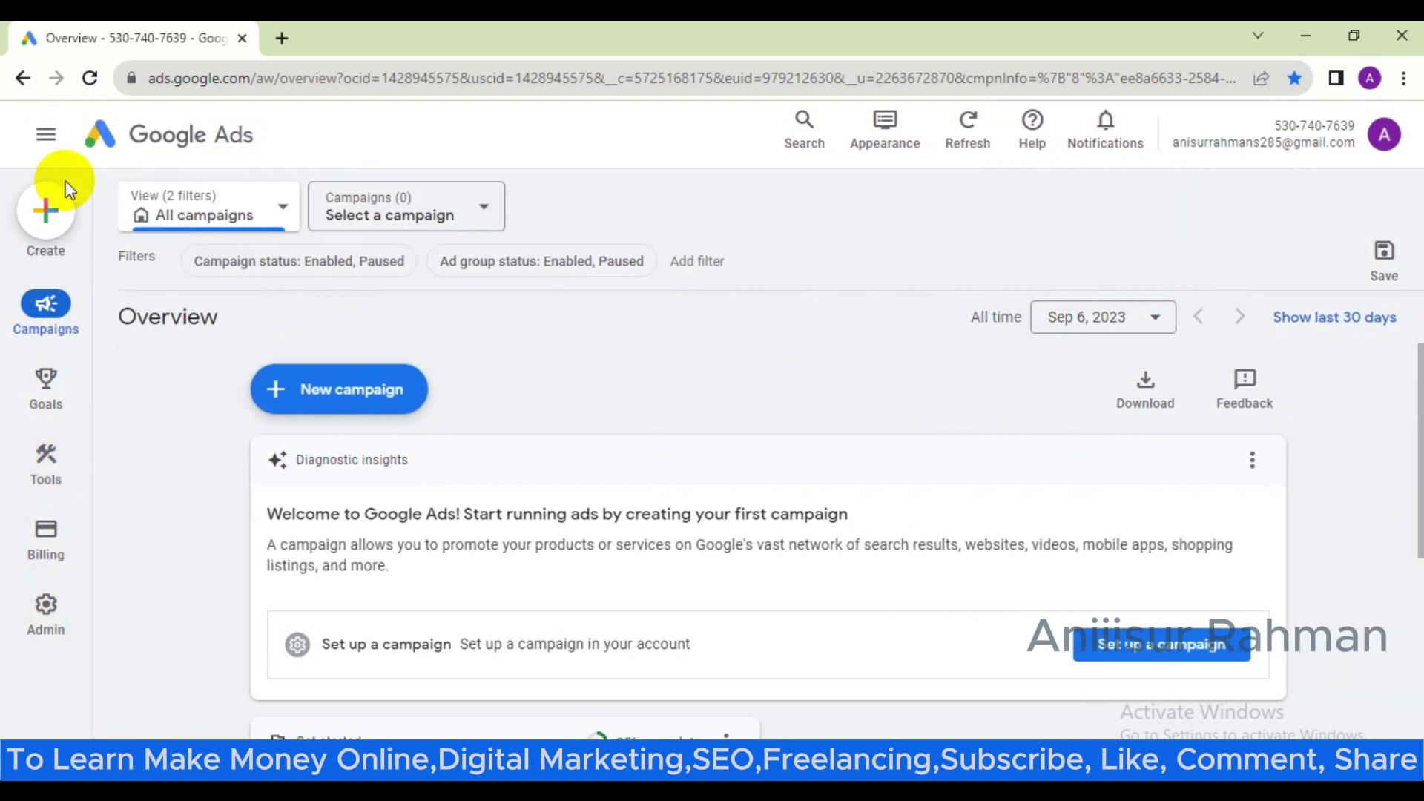
pyautogui.click(55, 145)
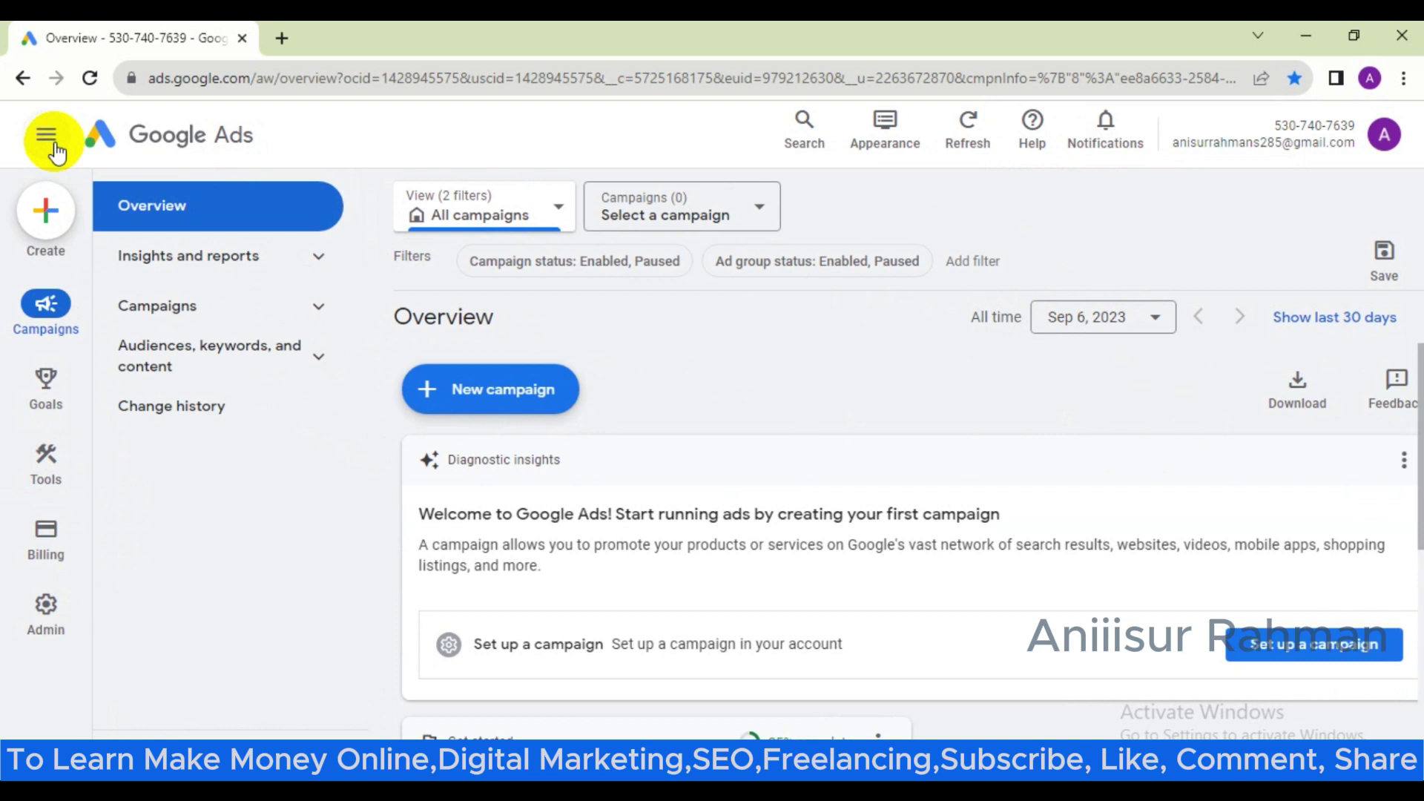
pyautogui.click(52, 145)
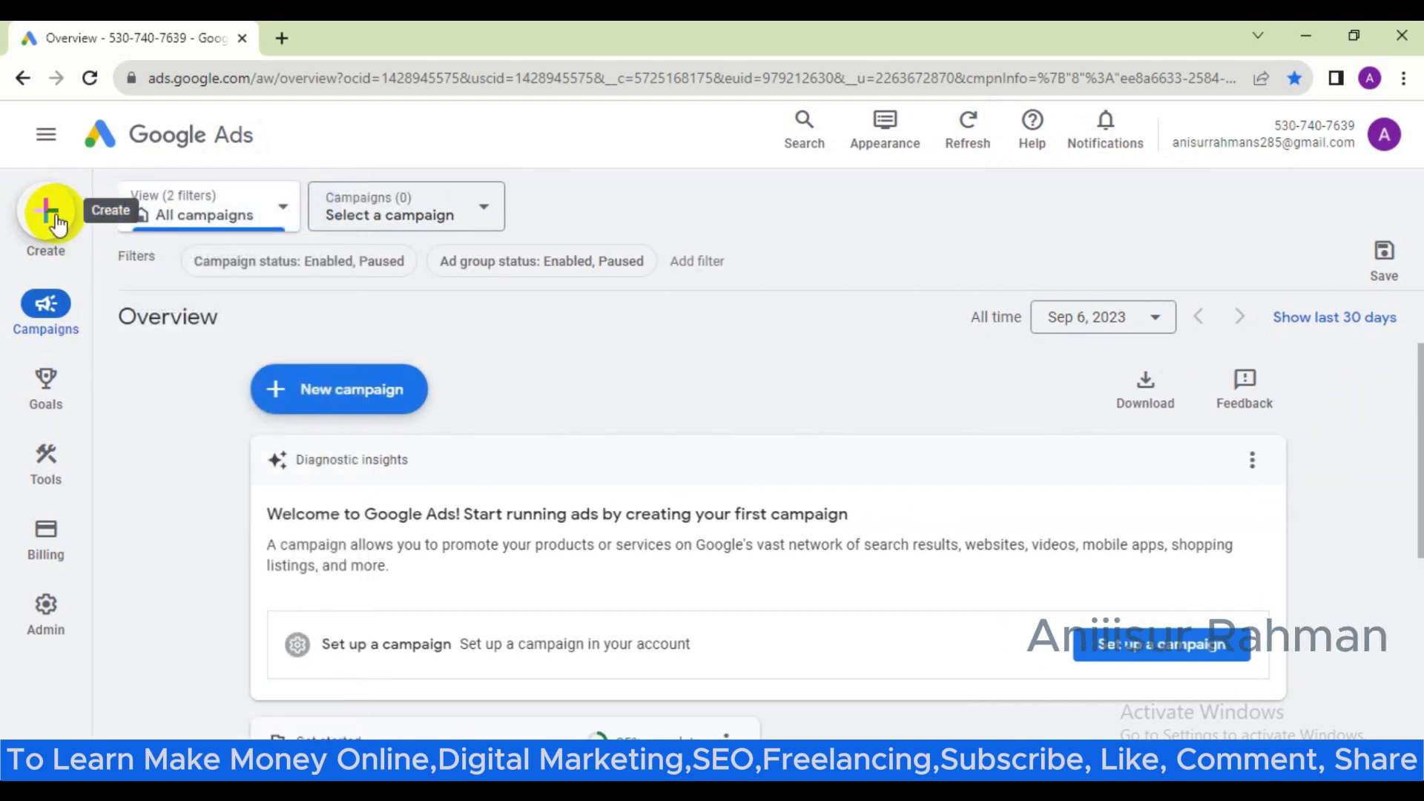
# Look through the Campaigns, Goals and Tools sections and open the account's new billing setup
pyautogui.moveTo(60, 330)
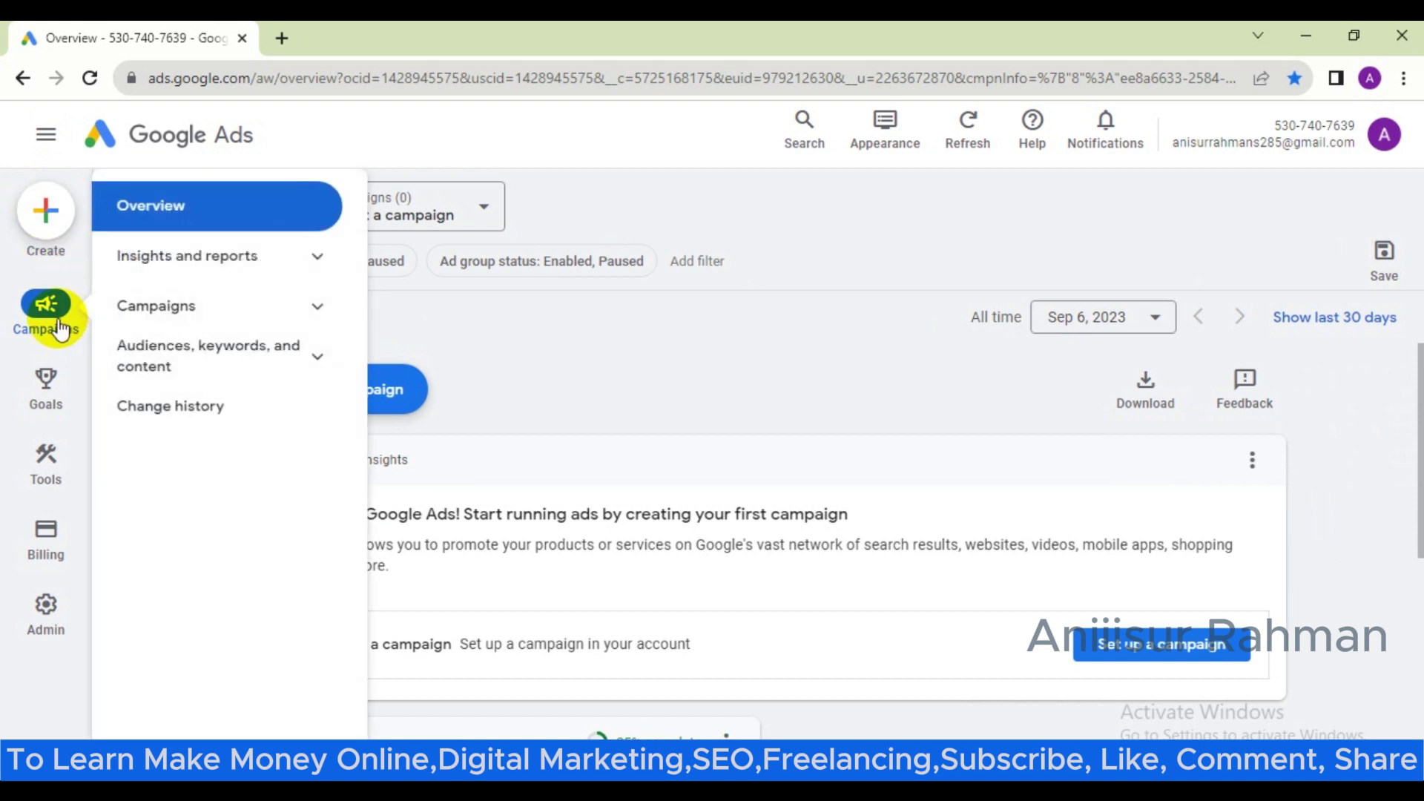
pyautogui.moveTo(48, 392)
pyautogui.moveTo(43, 456)
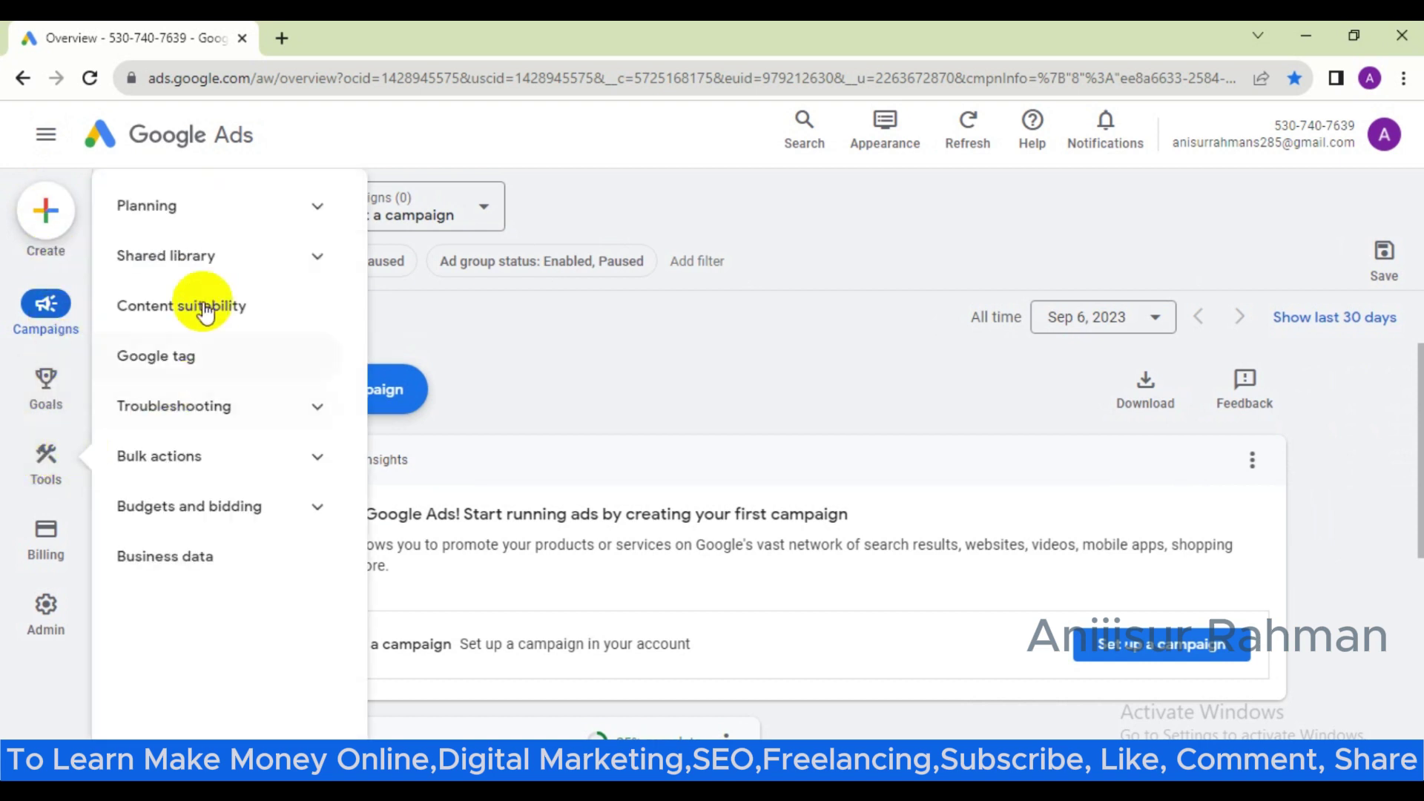
pyautogui.moveTo(48, 549)
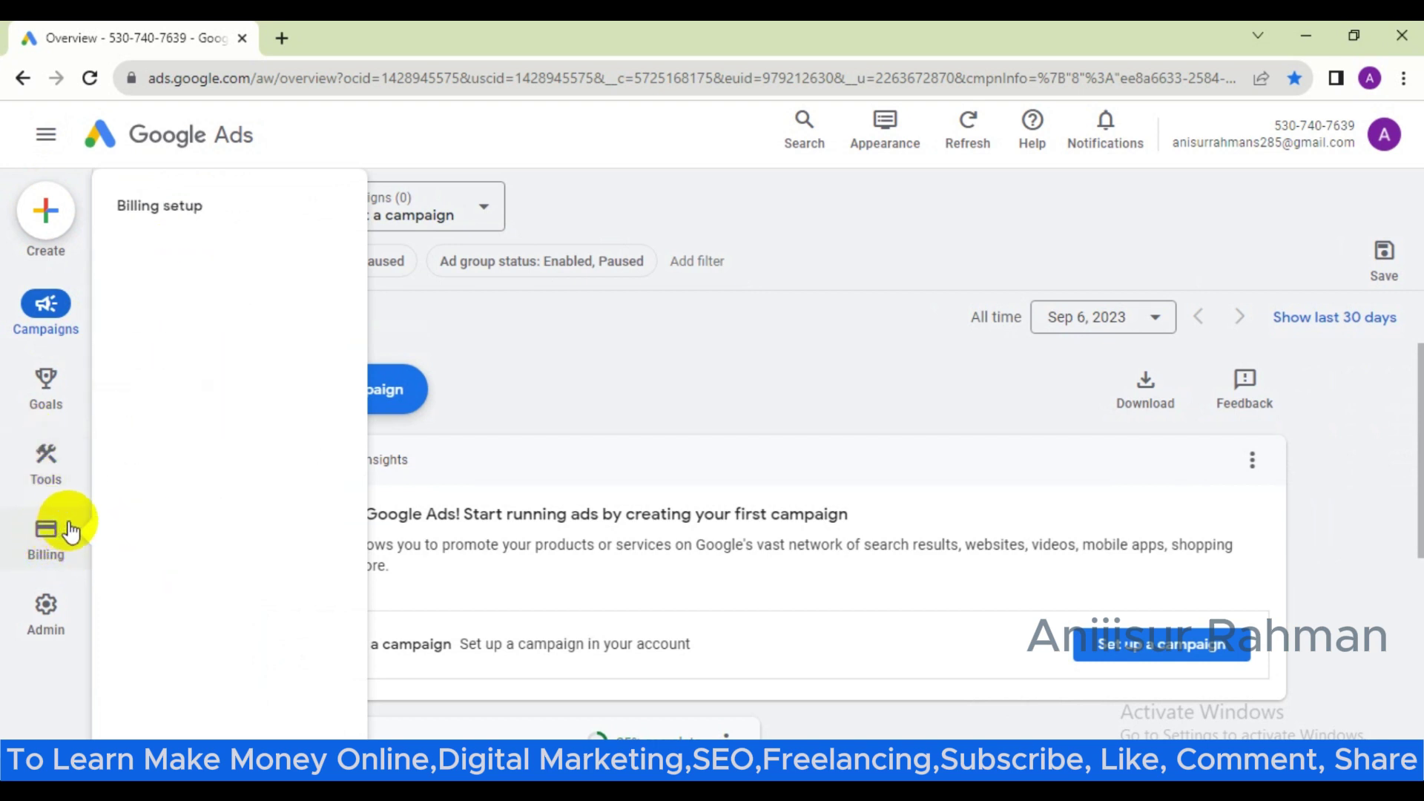
pyautogui.click(49, 533)
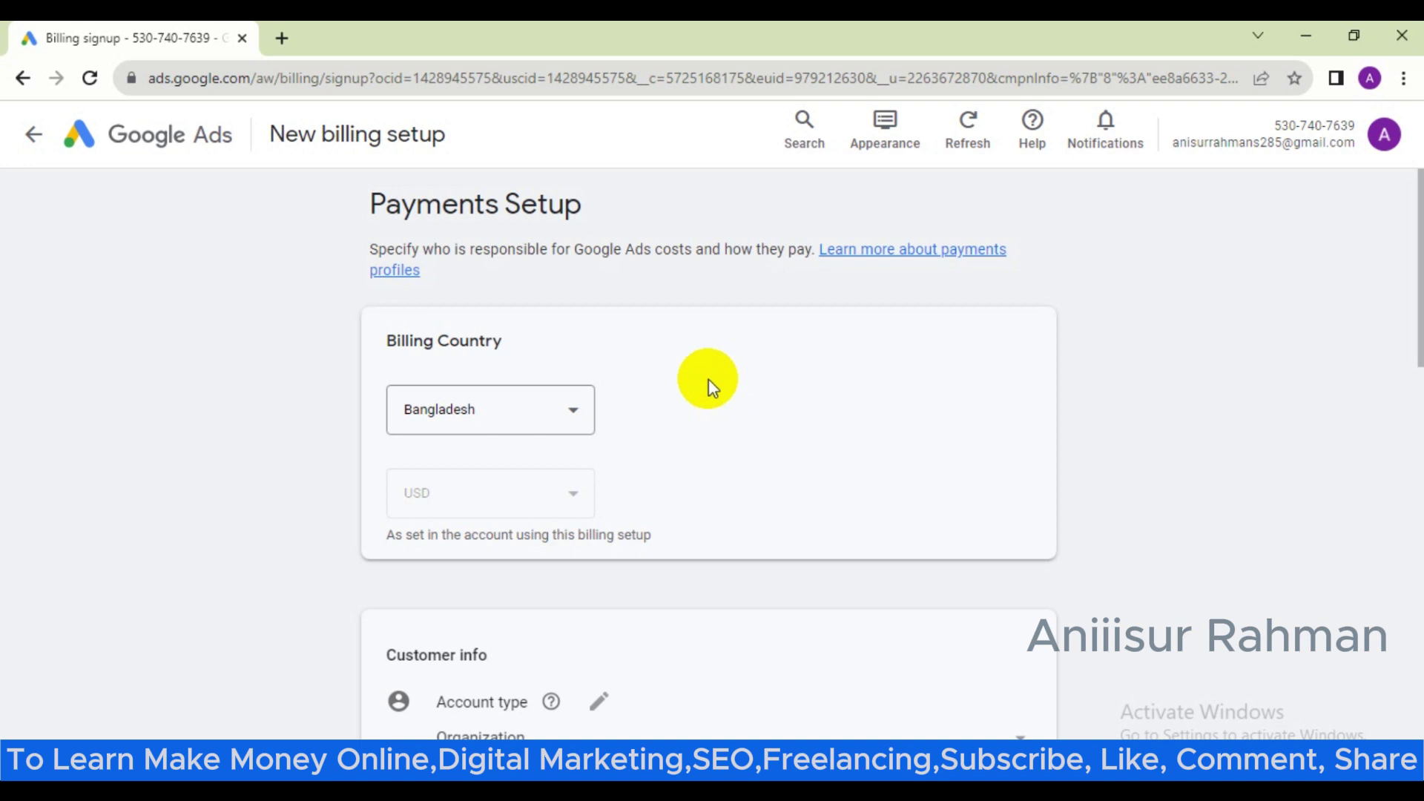
pyautogui.scroll(-3, 550, 421)
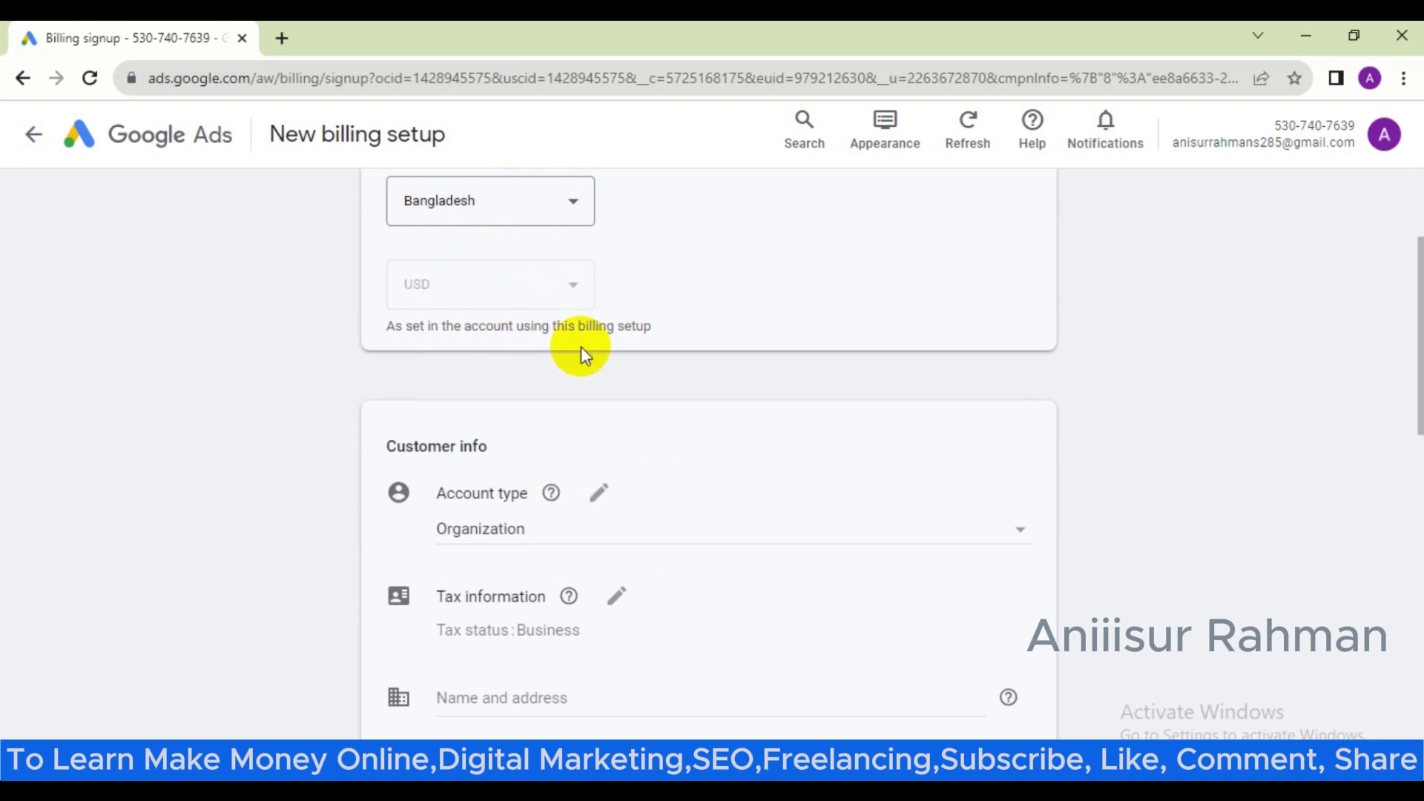
# Review the billing setup form's country, customer info, payment method and Advertising Program Terms sections without filling anything in
pyautogui.scroll(-2, 460, 415)
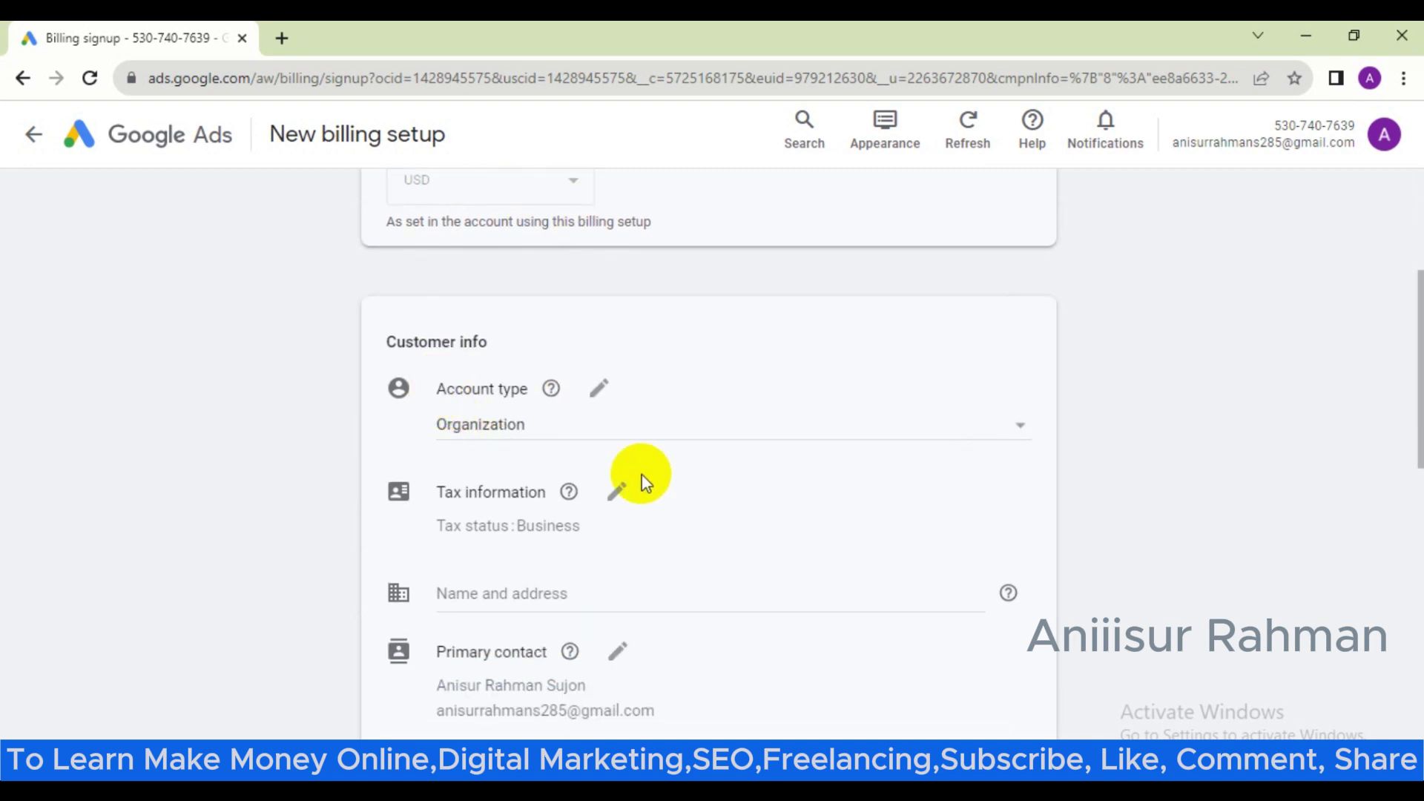
pyautogui.scroll(-5, 550, 486)
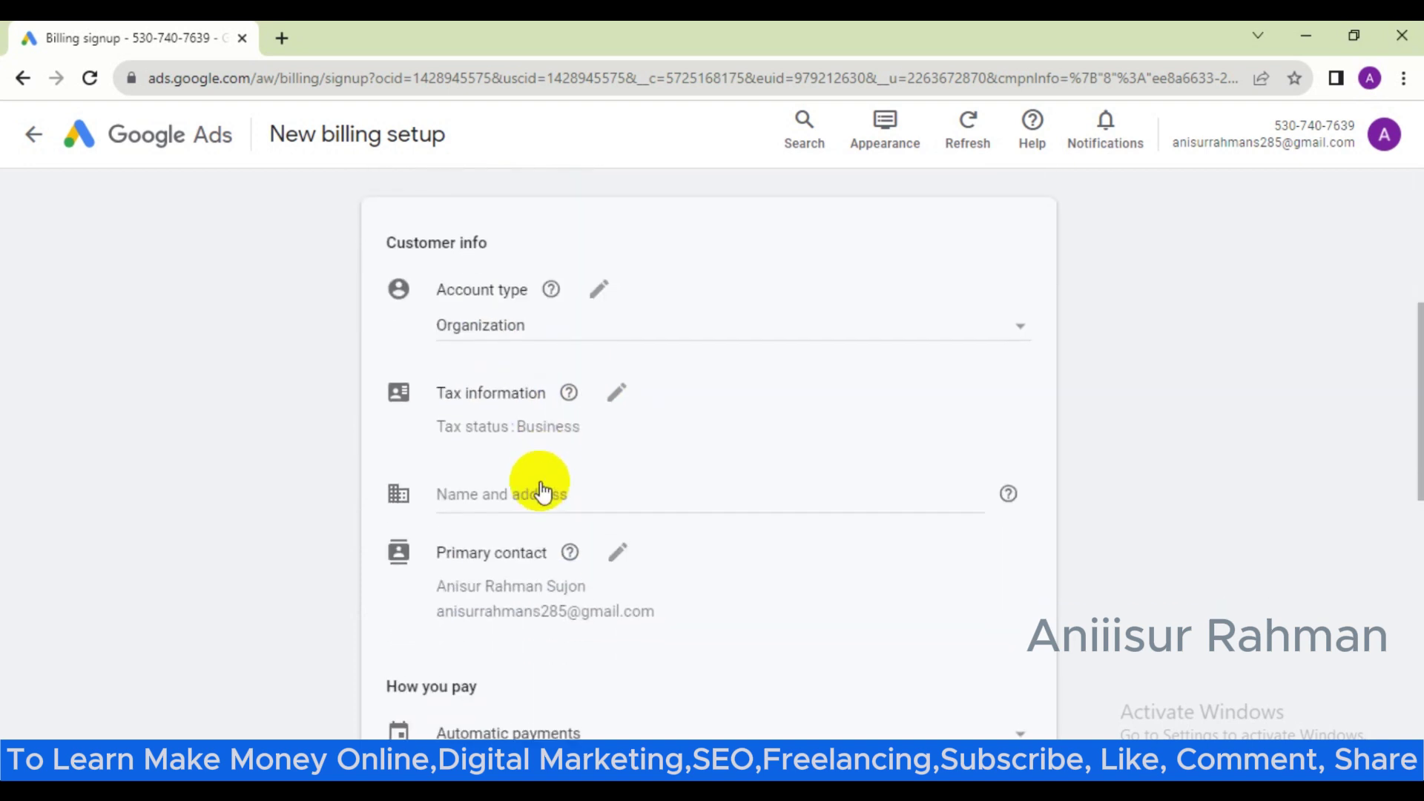
pyautogui.scroll(-4, 551, 486)
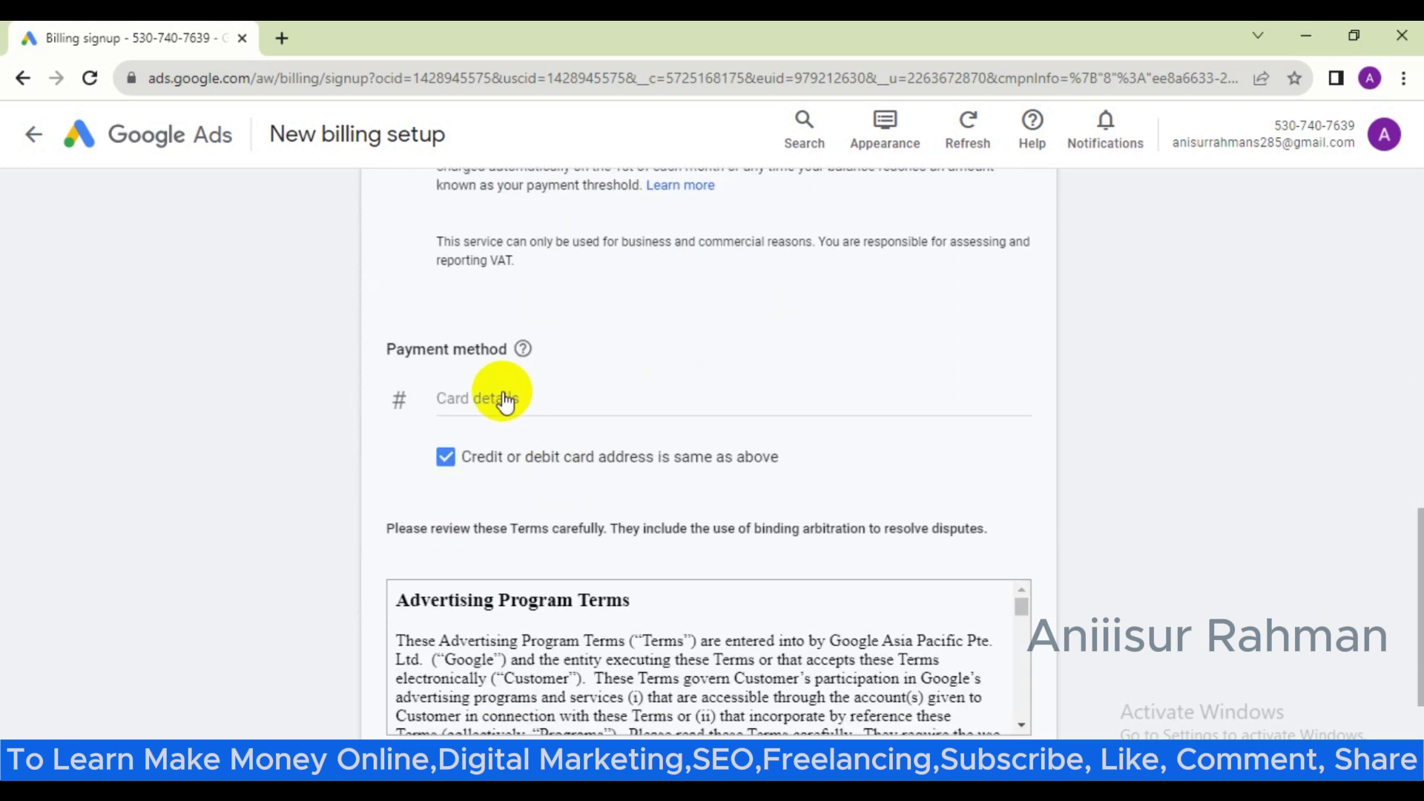
pyautogui.click(504, 401)
pyautogui.scroll(-4, 500, 389)
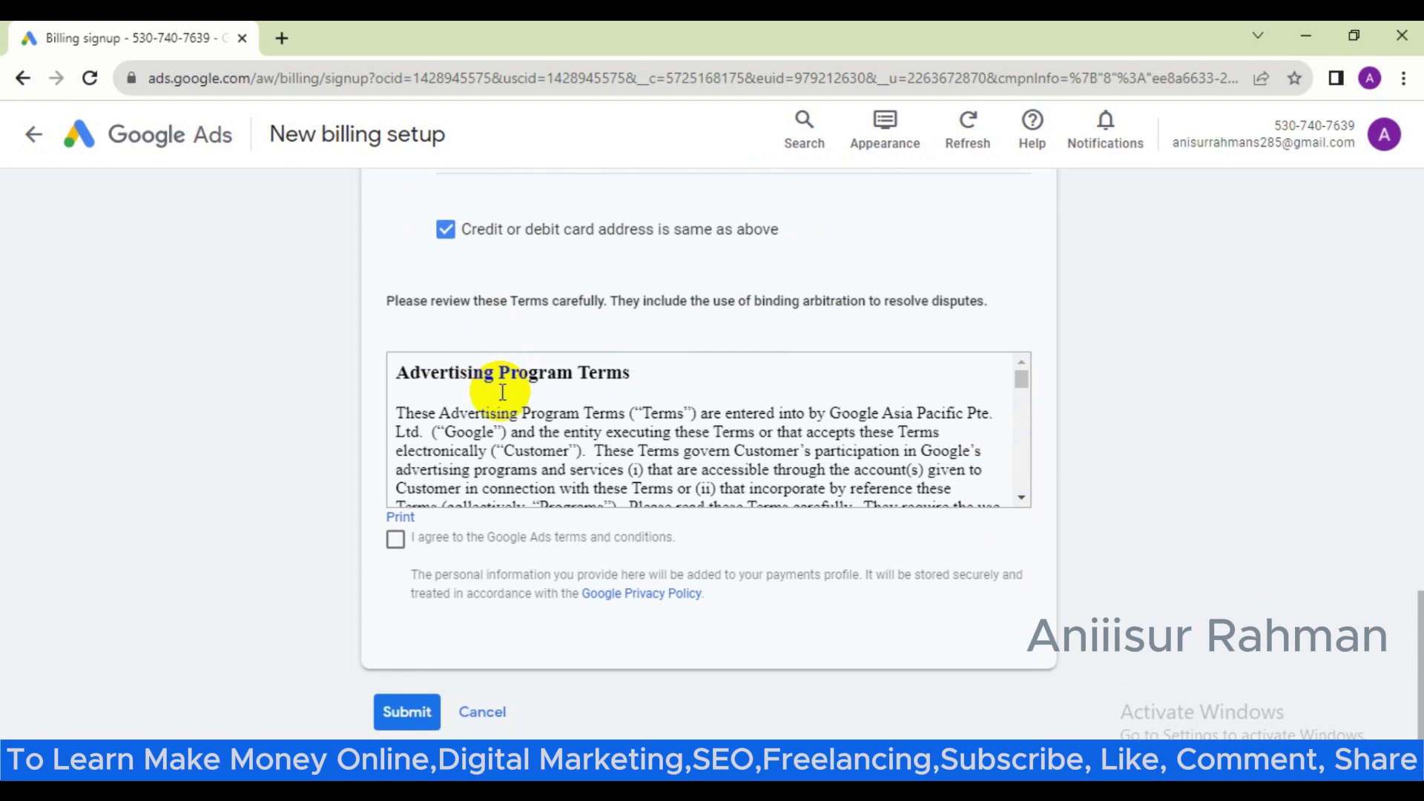
pyautogui.scroll(15, 555, 496)
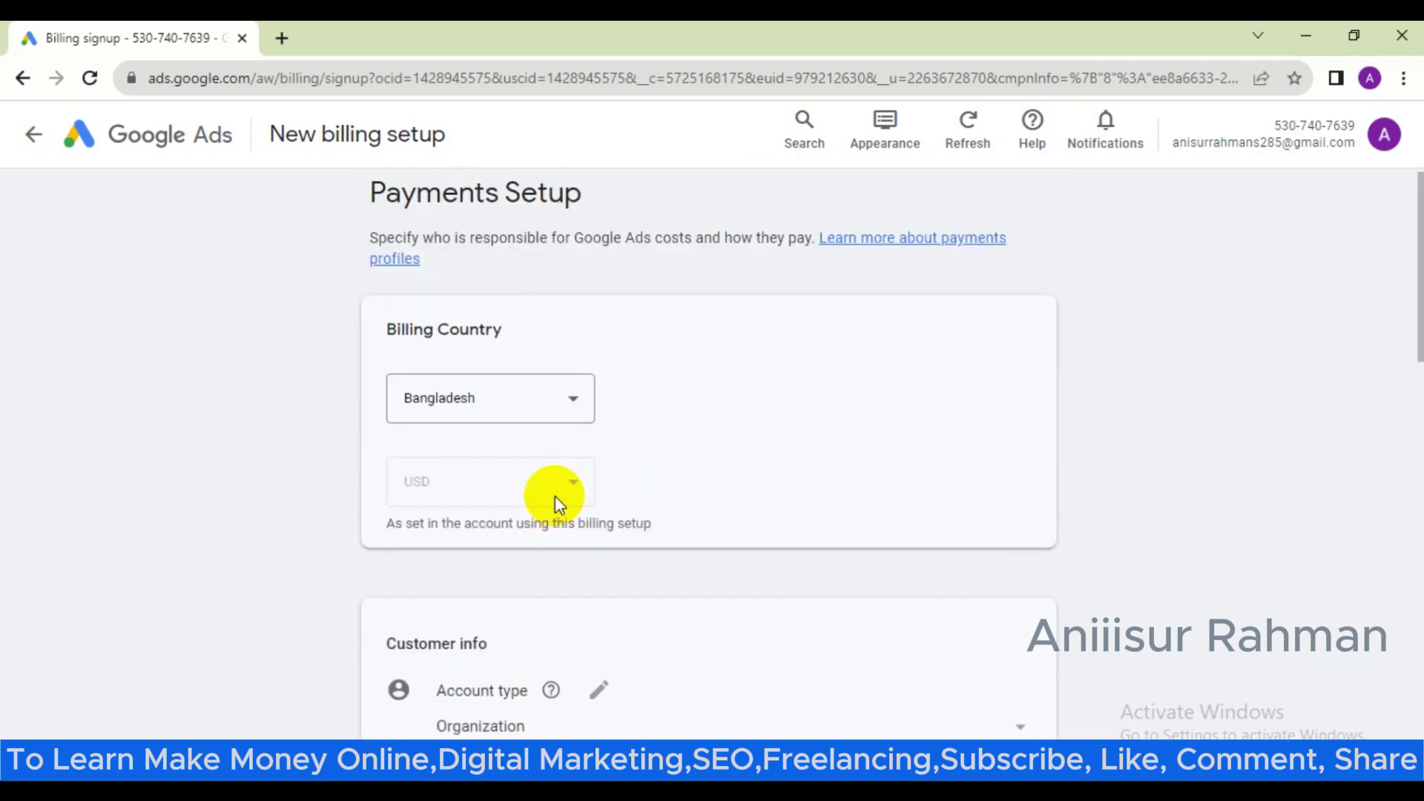
# Leave the billing setup without submitting and look over the account overview, including its Get started checklist
pyautogui.click(34, 136)
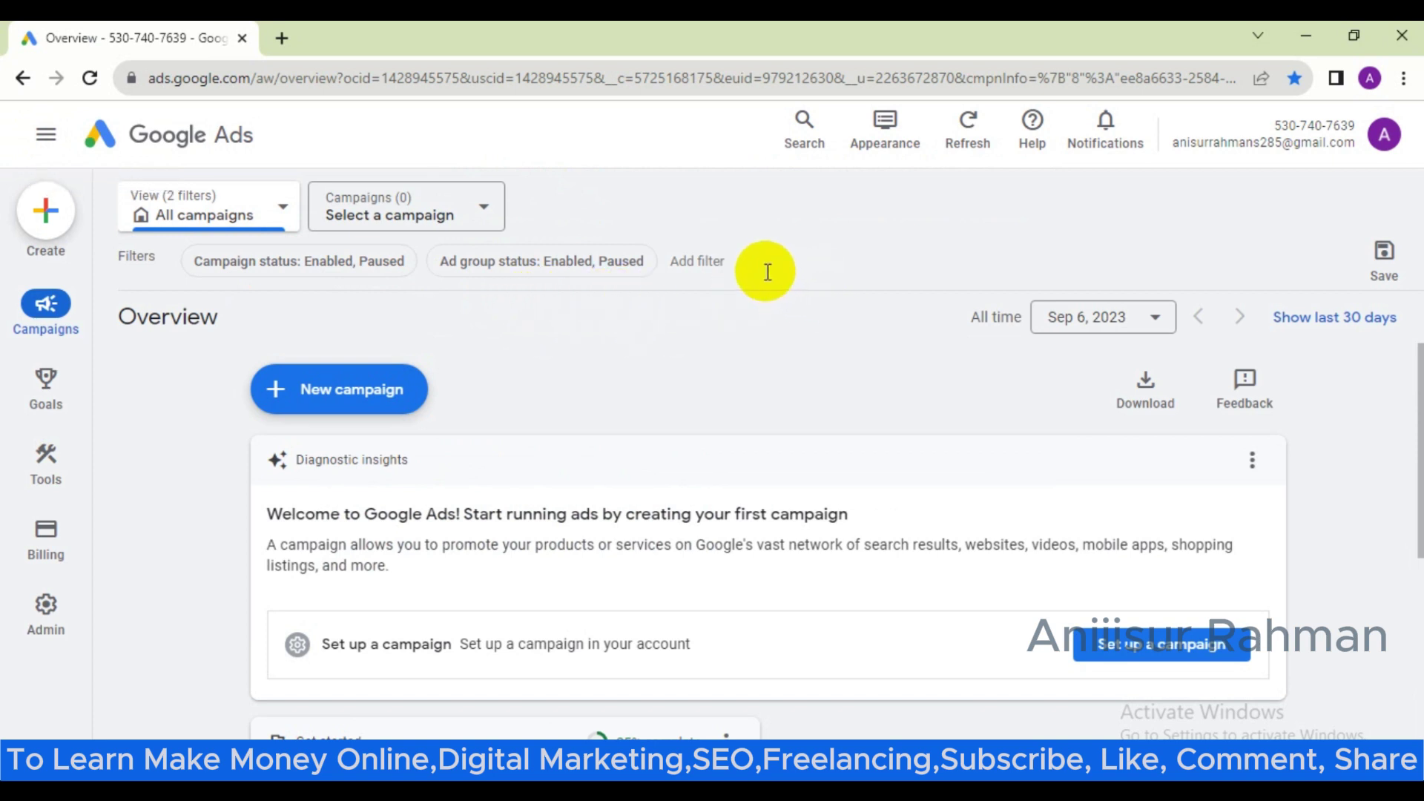
pyautogui.scroll(-6, 648, 341)
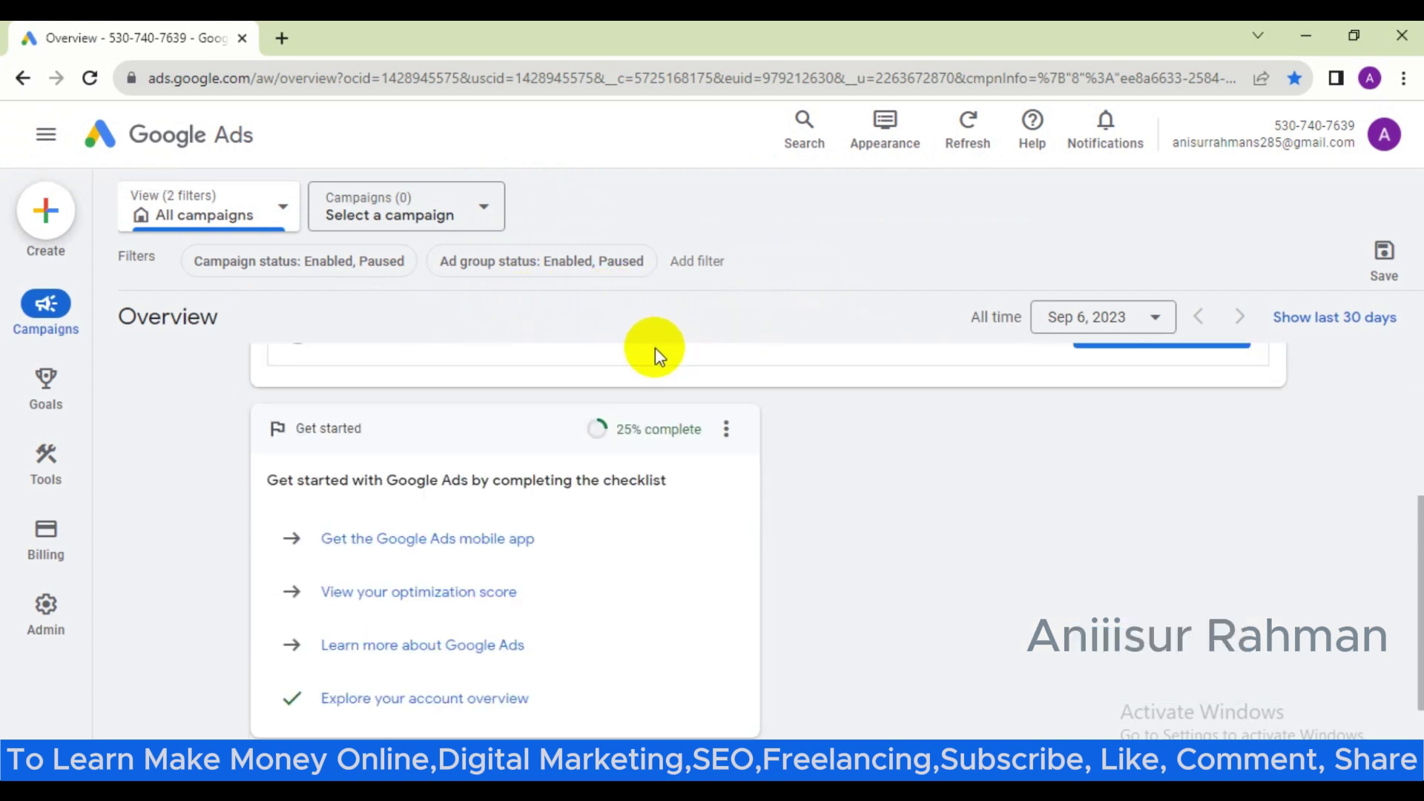
pyautogui.scroll(5, 648, 346)
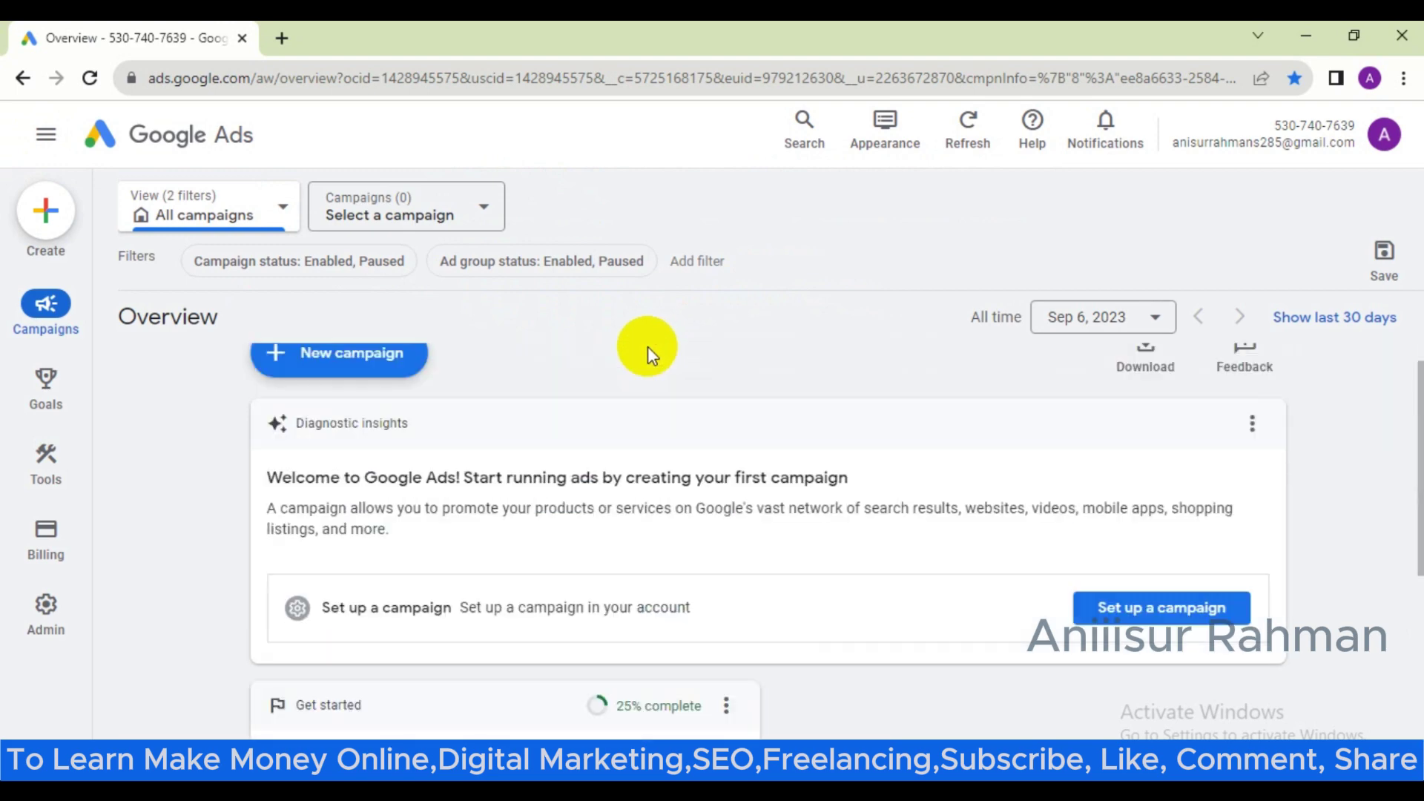
# Open Gmail in a new browser tab and read the Google Ads message "Create ads for your new Google Ads account"
pyautogui.click(286, 38)
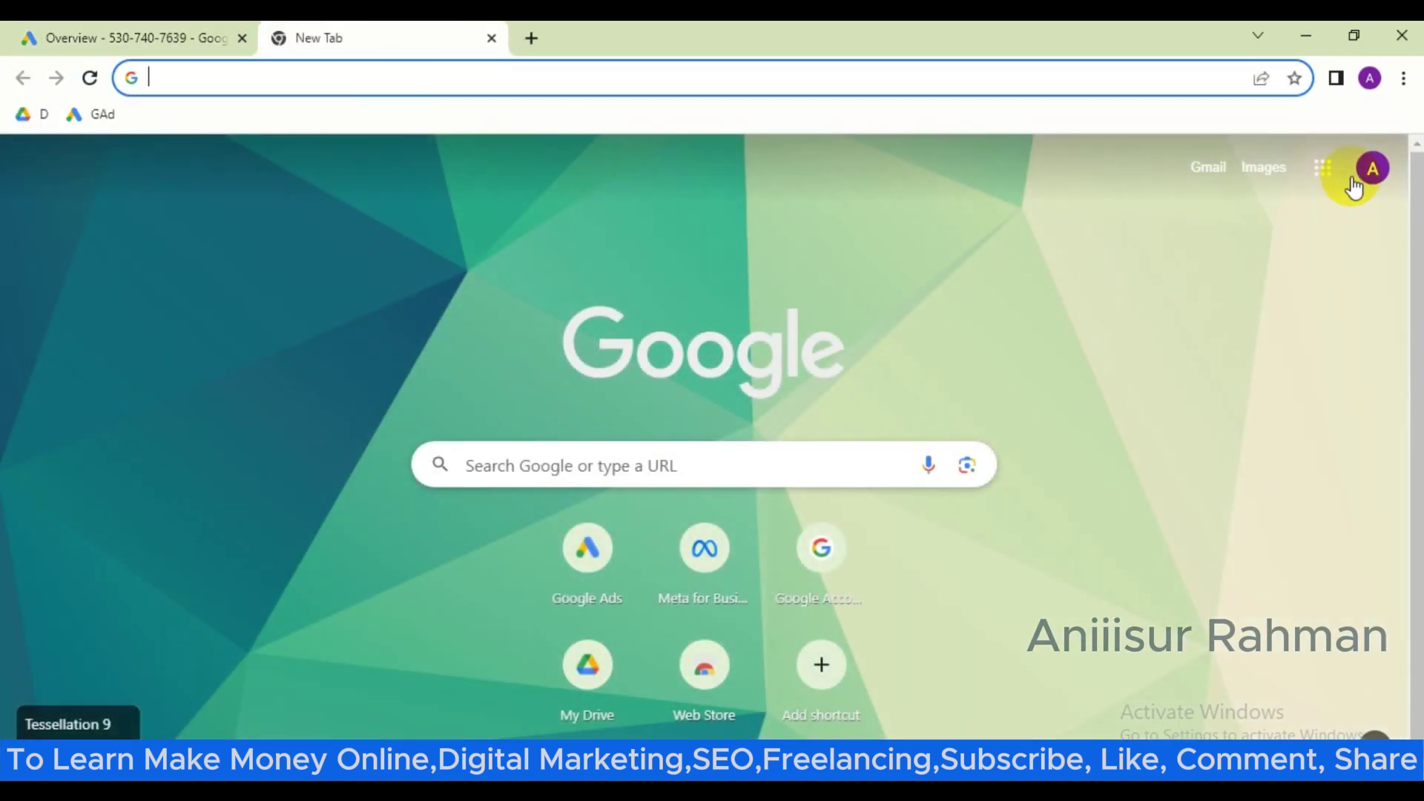
pyautogui.click(1209, 170)
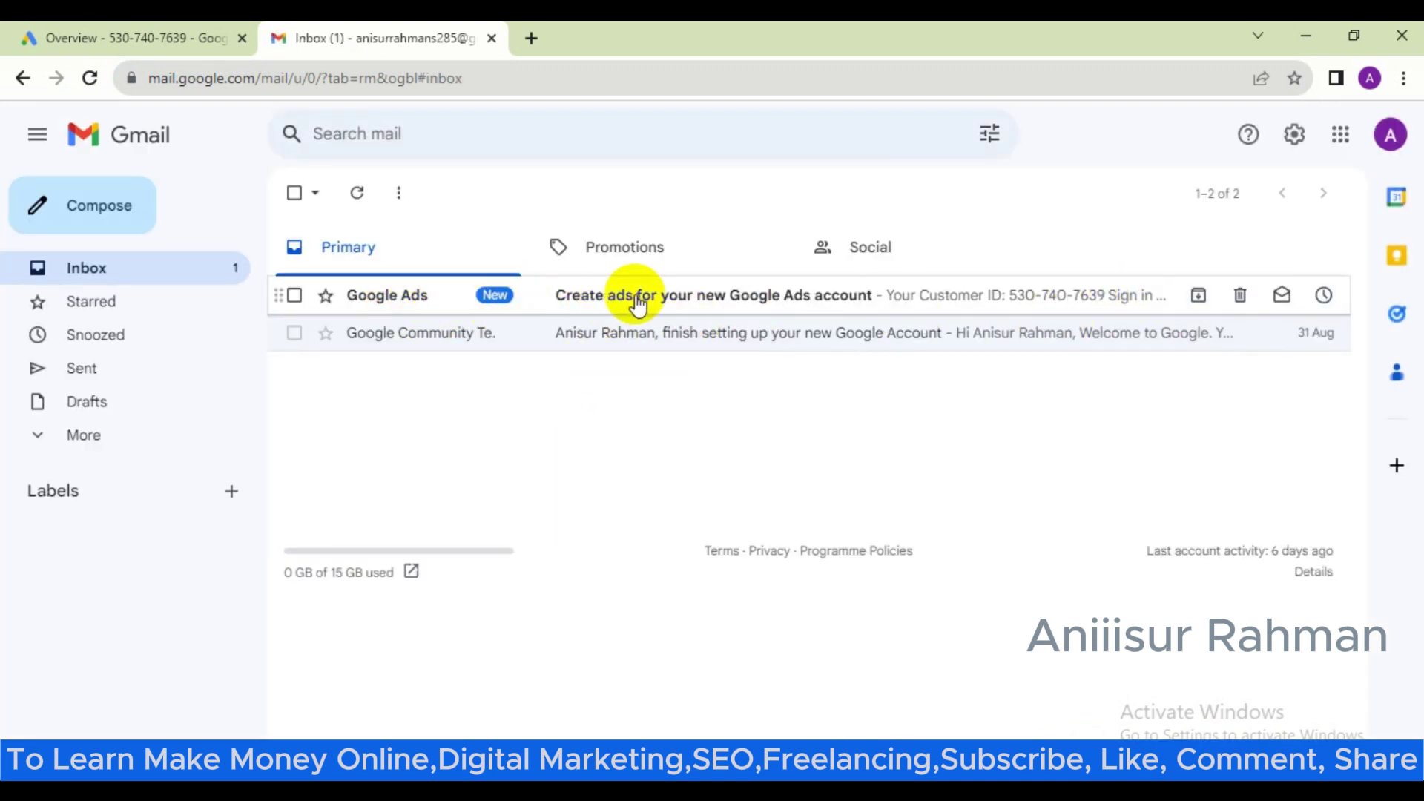
pyautogui.click(740, 298)
pyautogui.scroll(-5, 877, 474)
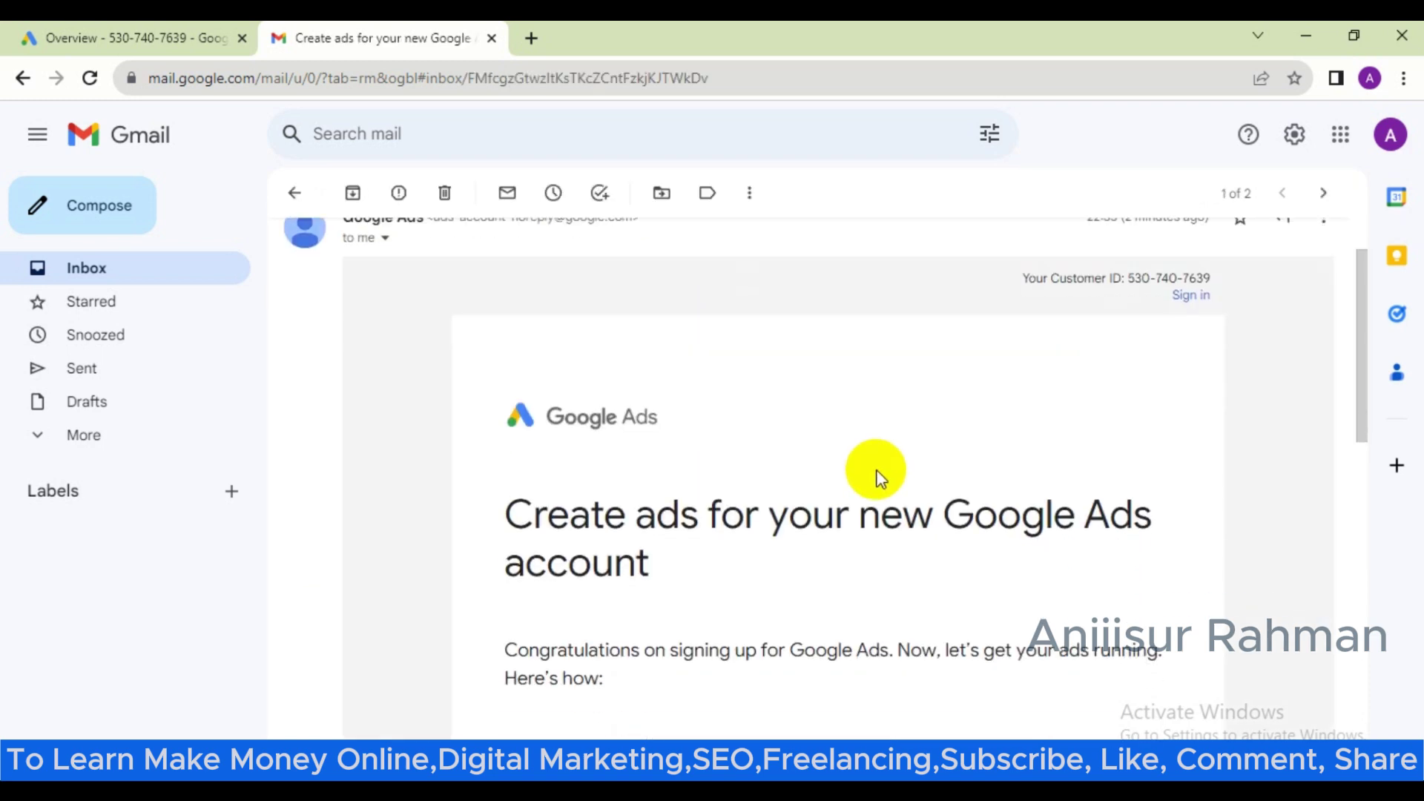
pyautogui.scroll(-6, 881, 449)
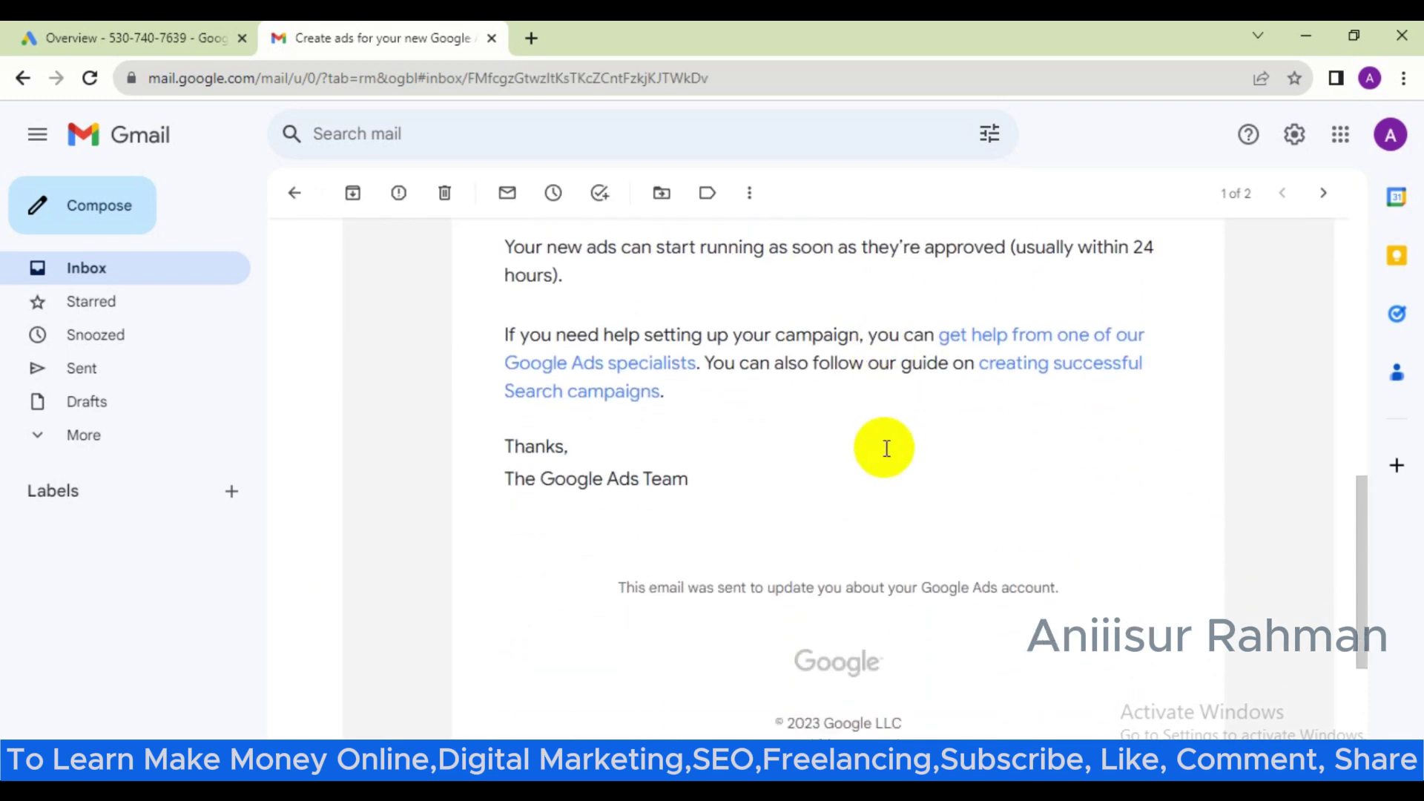
pyautogui.scroll(7, 853, 467)
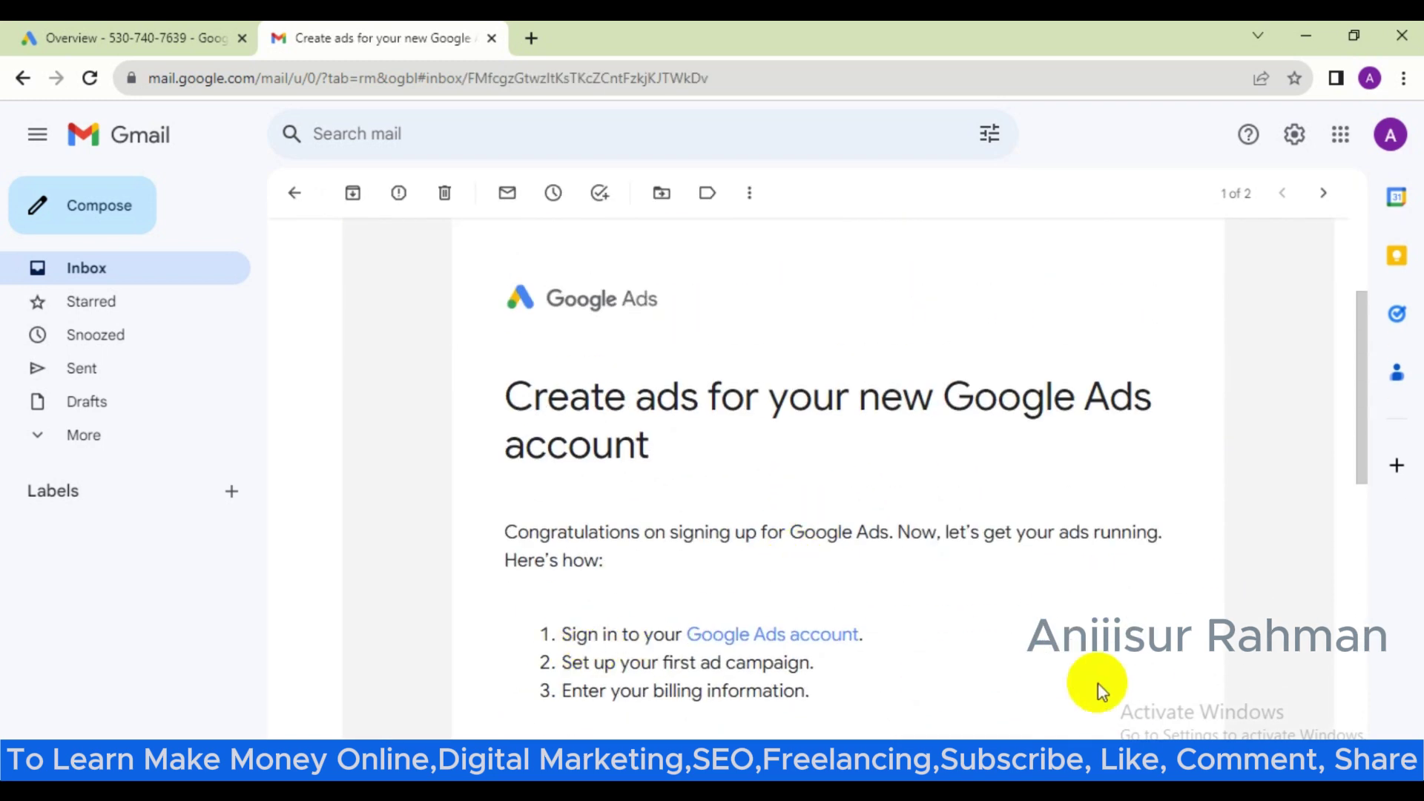
pyautogui.scroll(3, 883, 615)
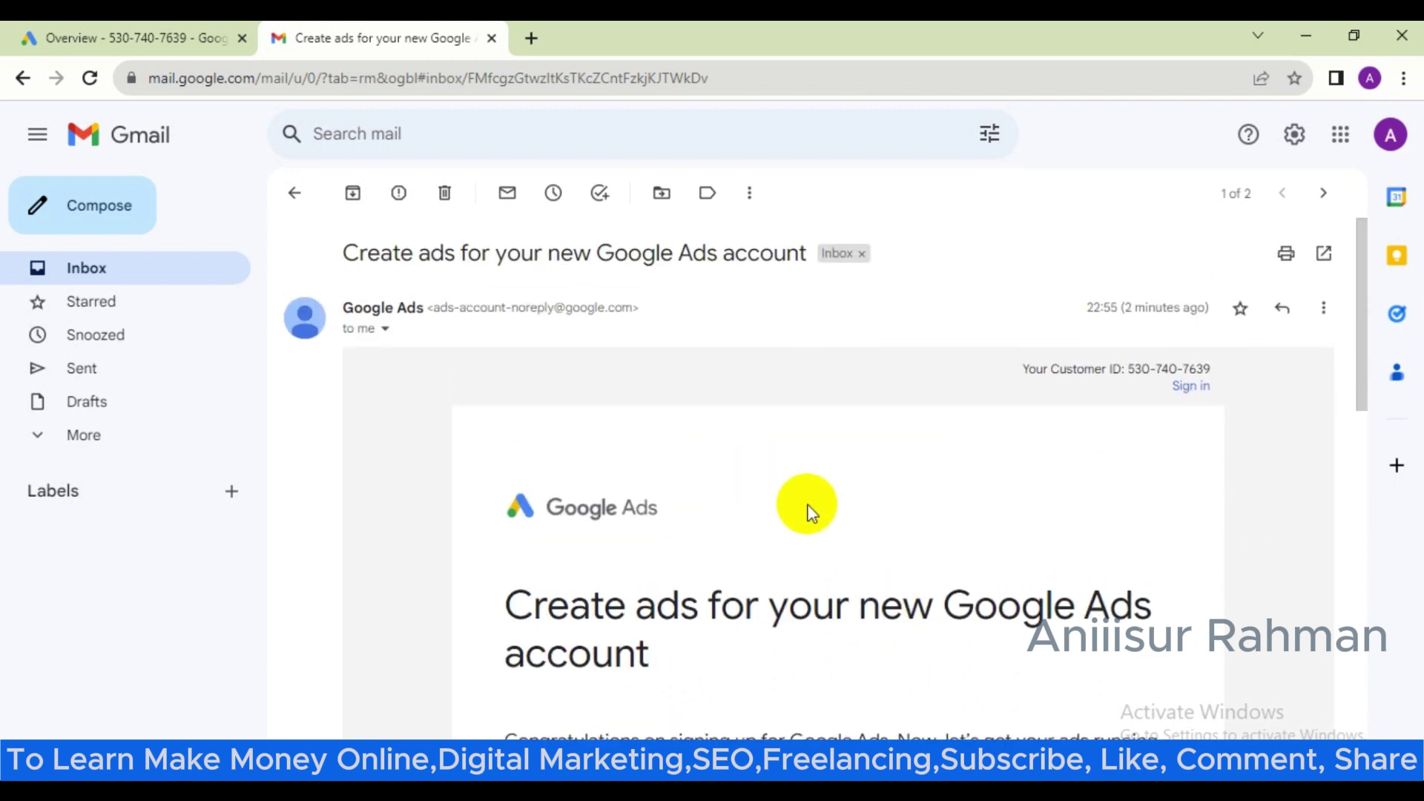
# Return to the inbox and expand the mail folder list to look through the additional folders
pyautogui.click(295, 194)
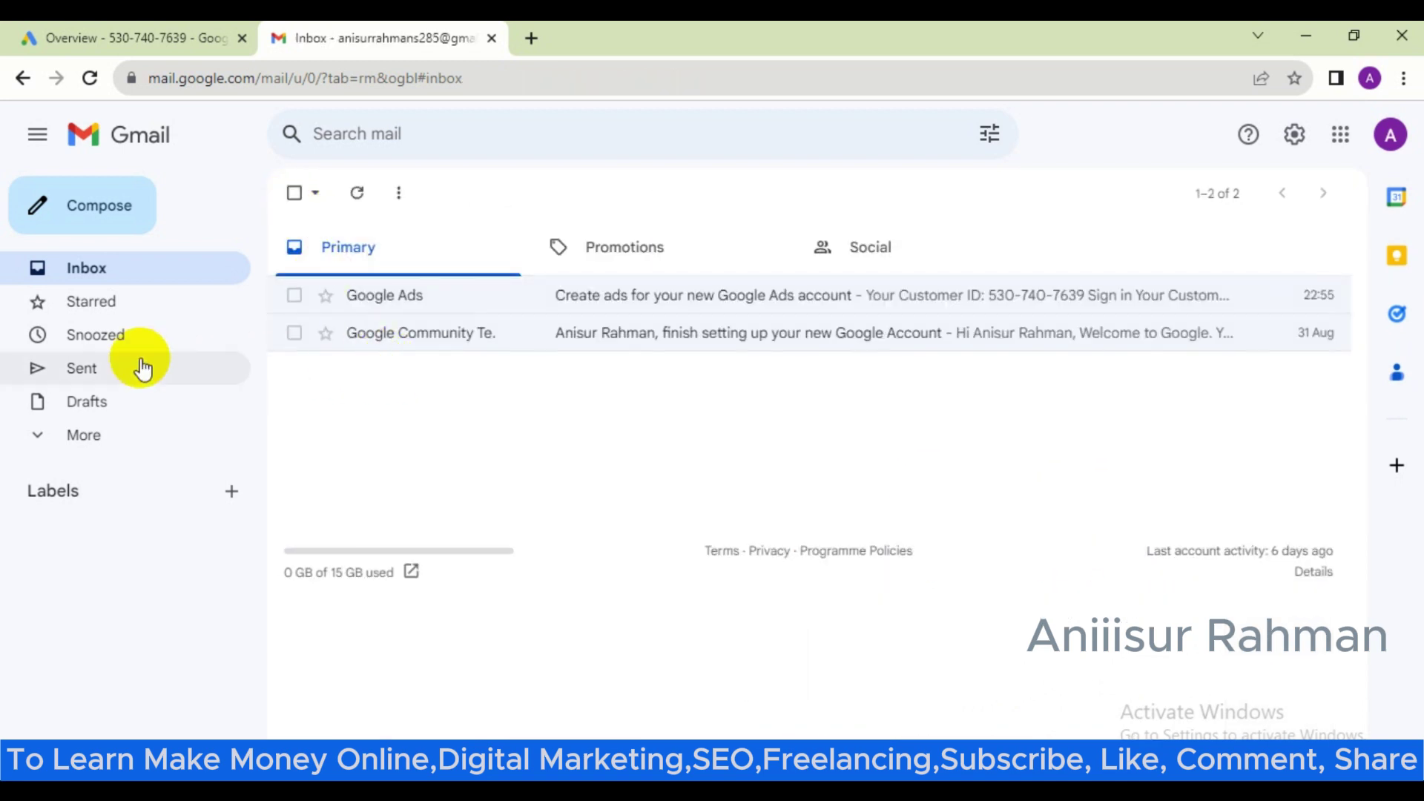
pyautogui.click(89, 437)
pyautogui.scroll(-1, 237, 467)
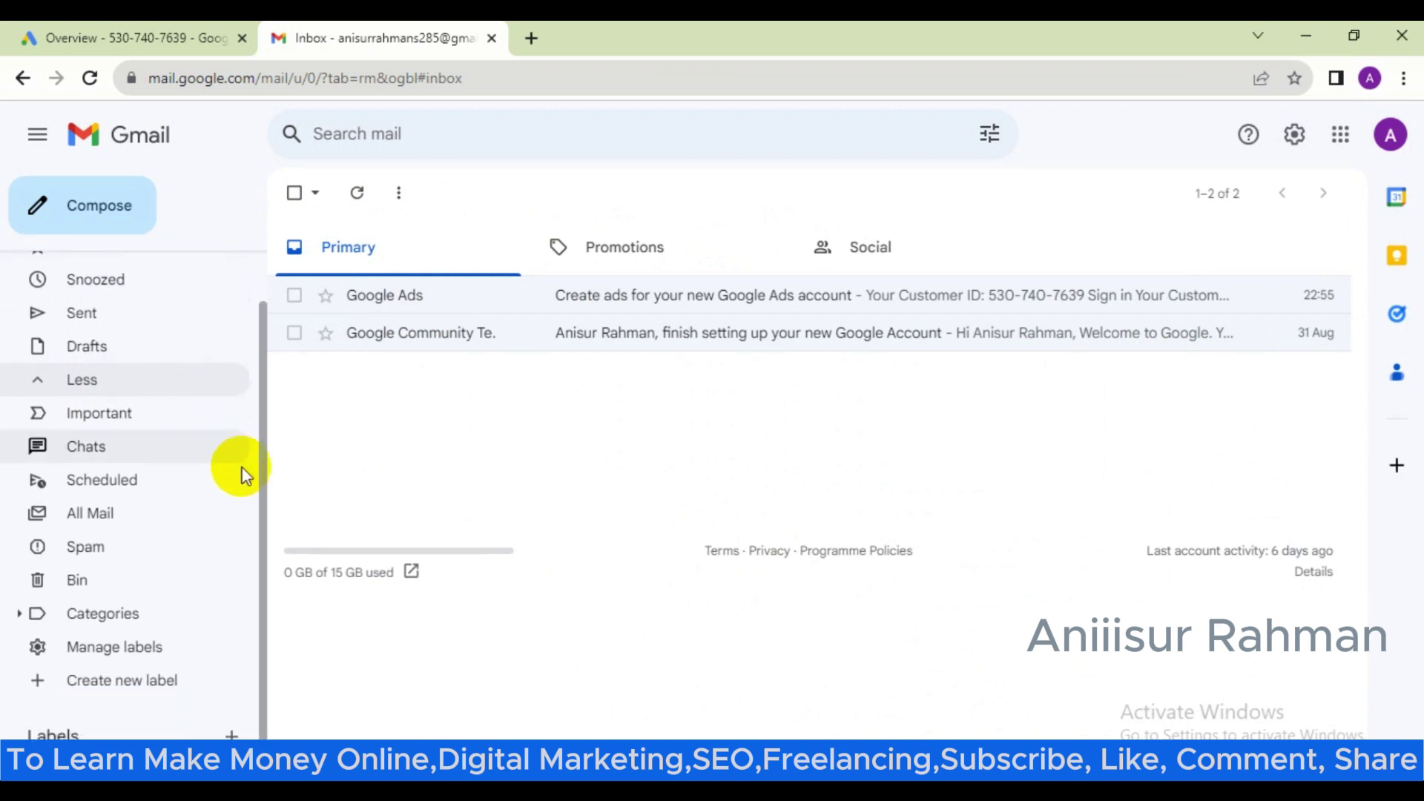
pyautogui.scroll(1, 245, 475)
# Switch back to the Google Ads overview and look through the Create options and the Goals and Tools sections
pyautogui.click(67, 37)
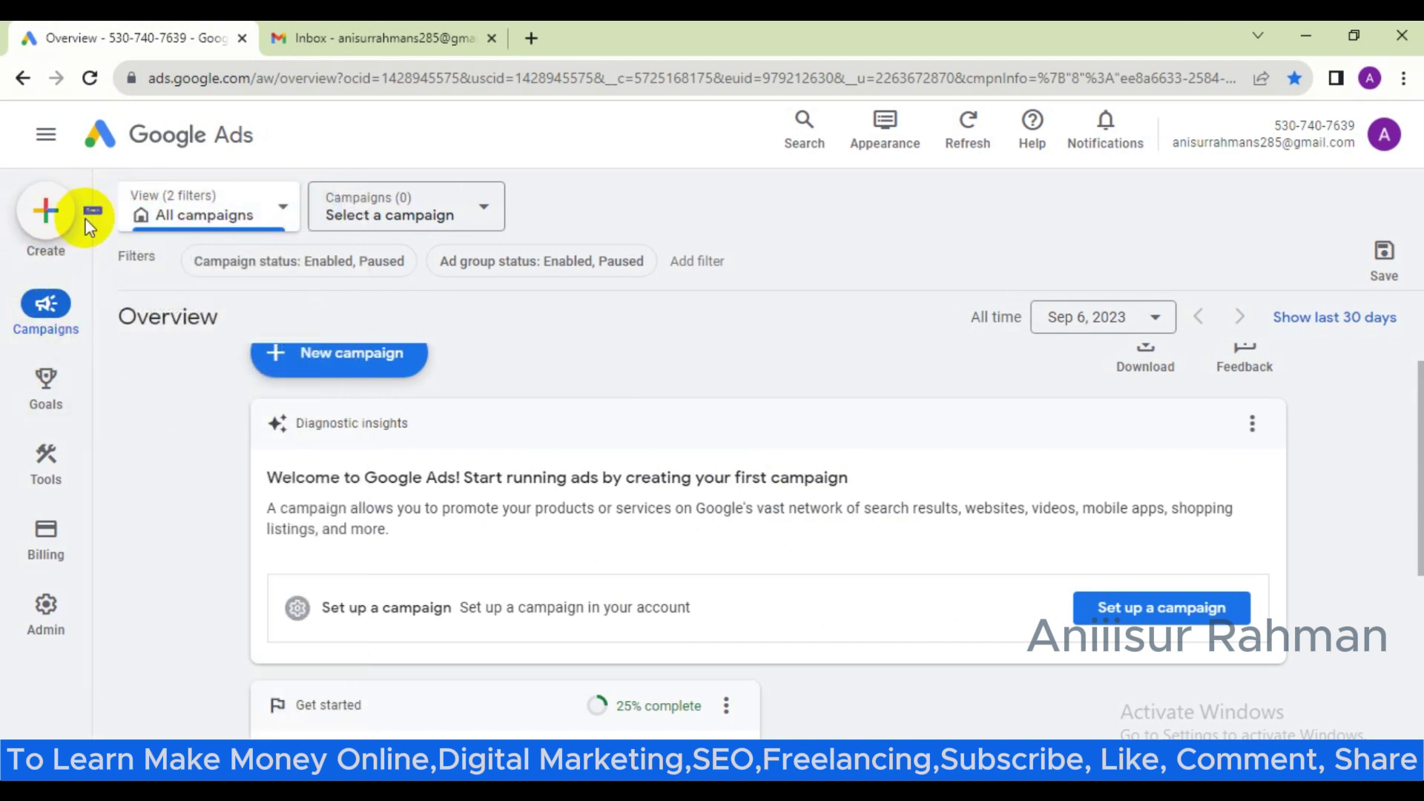
pyautogui.click(42, 211)
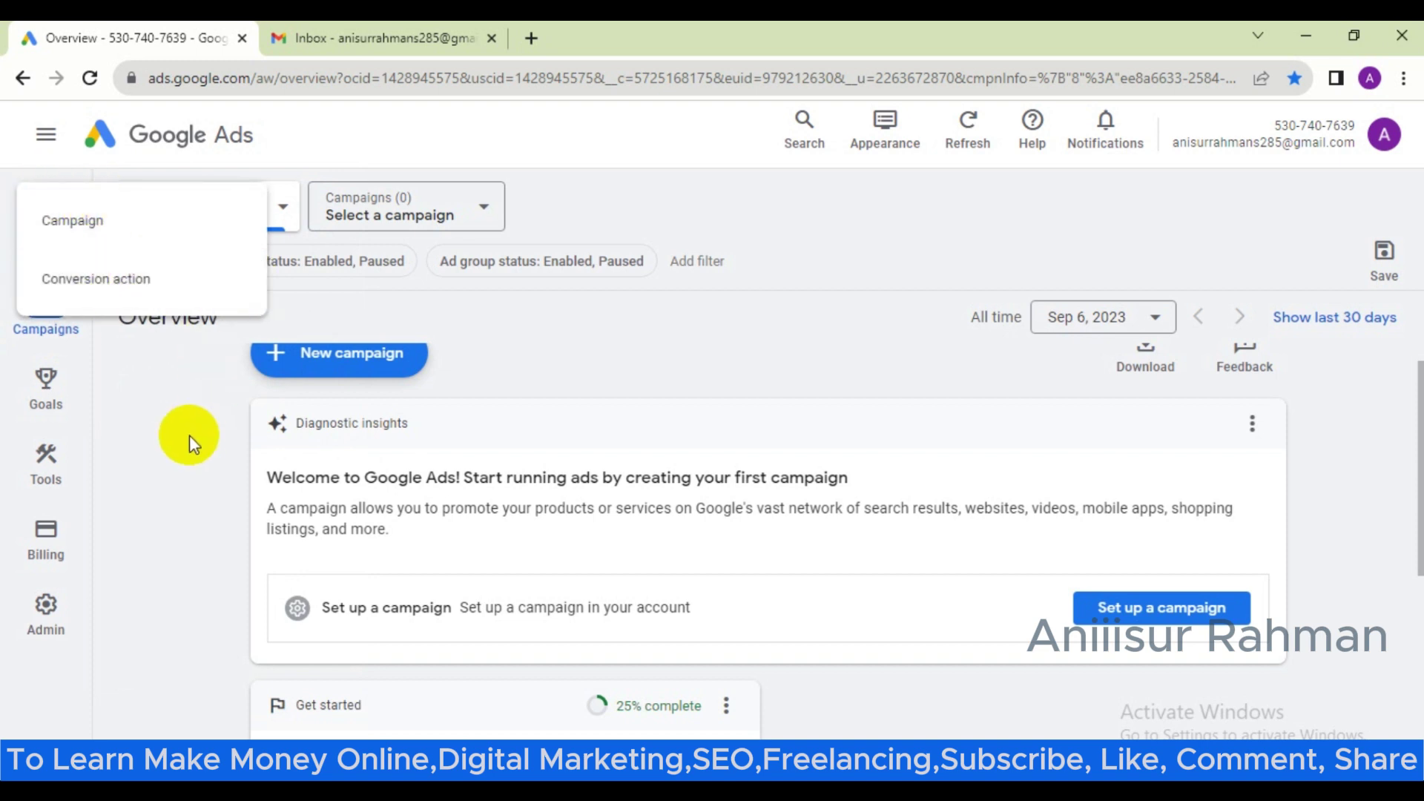
pyautogui.moveTo(45, 412)
pyautogui.moveTo(65, 490)
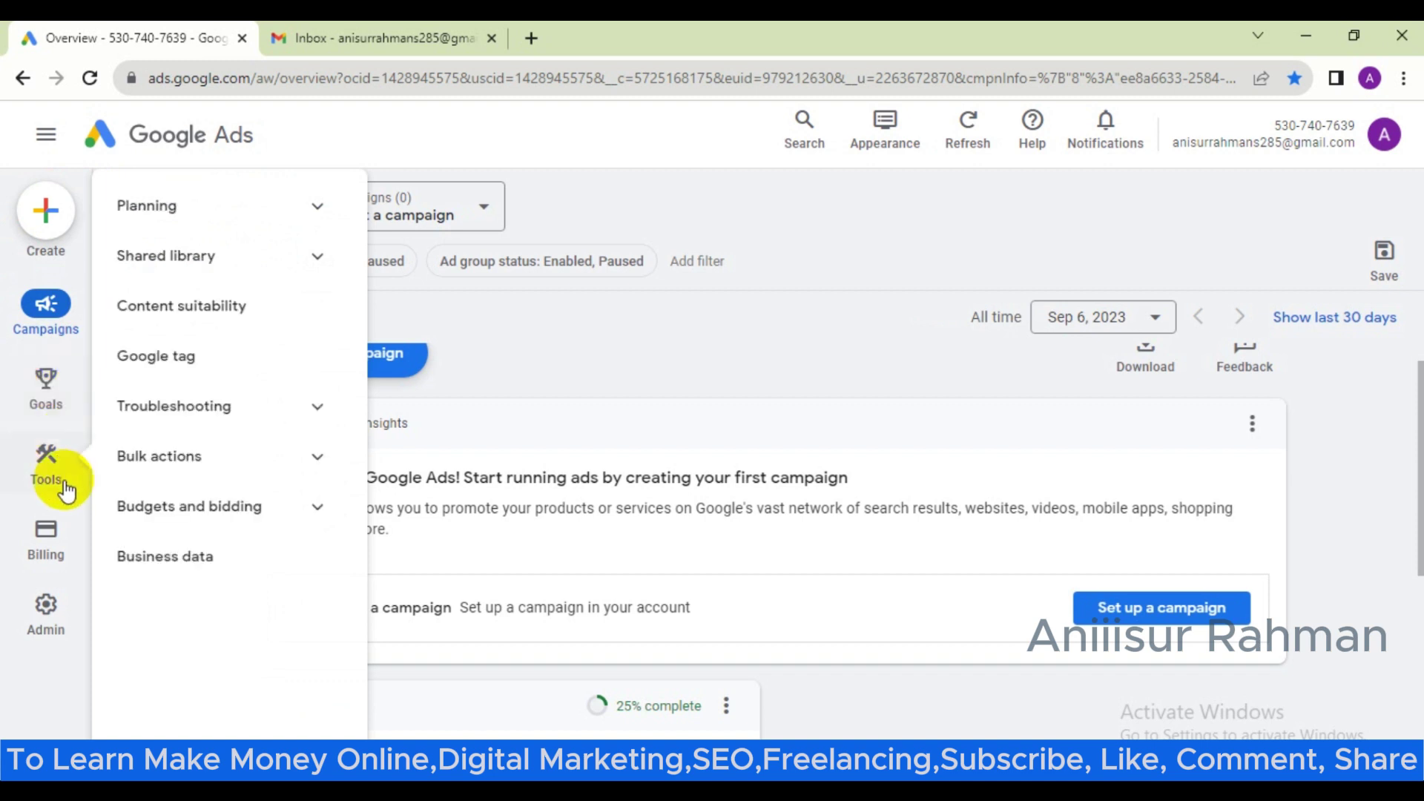